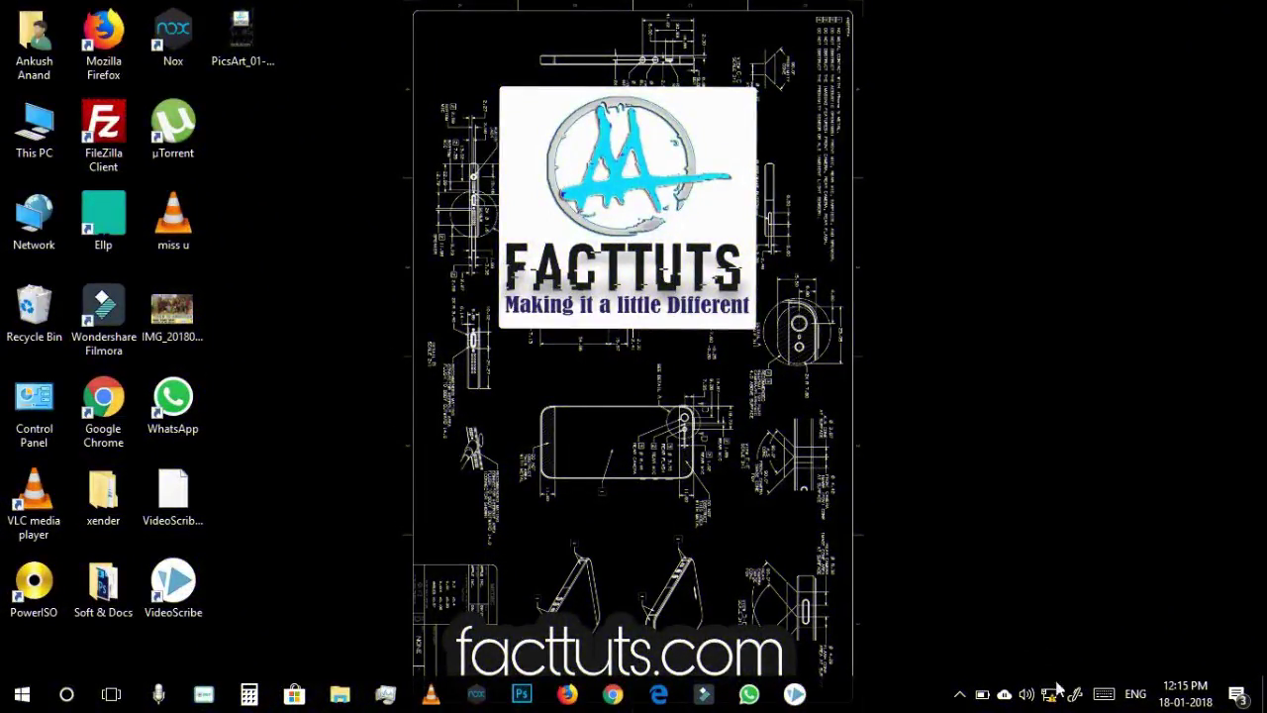
Open Control Panel from the desktop and go to Network and Internet.
{"action": "left_click", "coordinate": [1050, 694]}
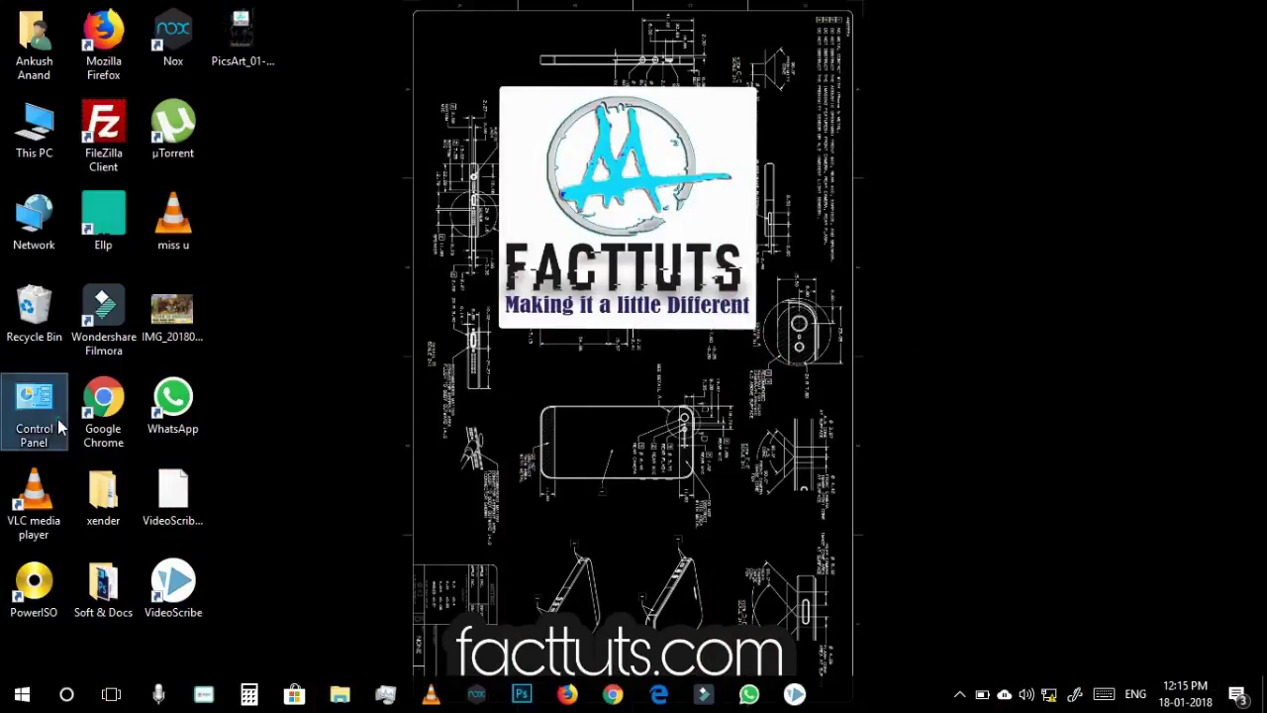
{"action": "double_click", "coordinate": [57, 421]}
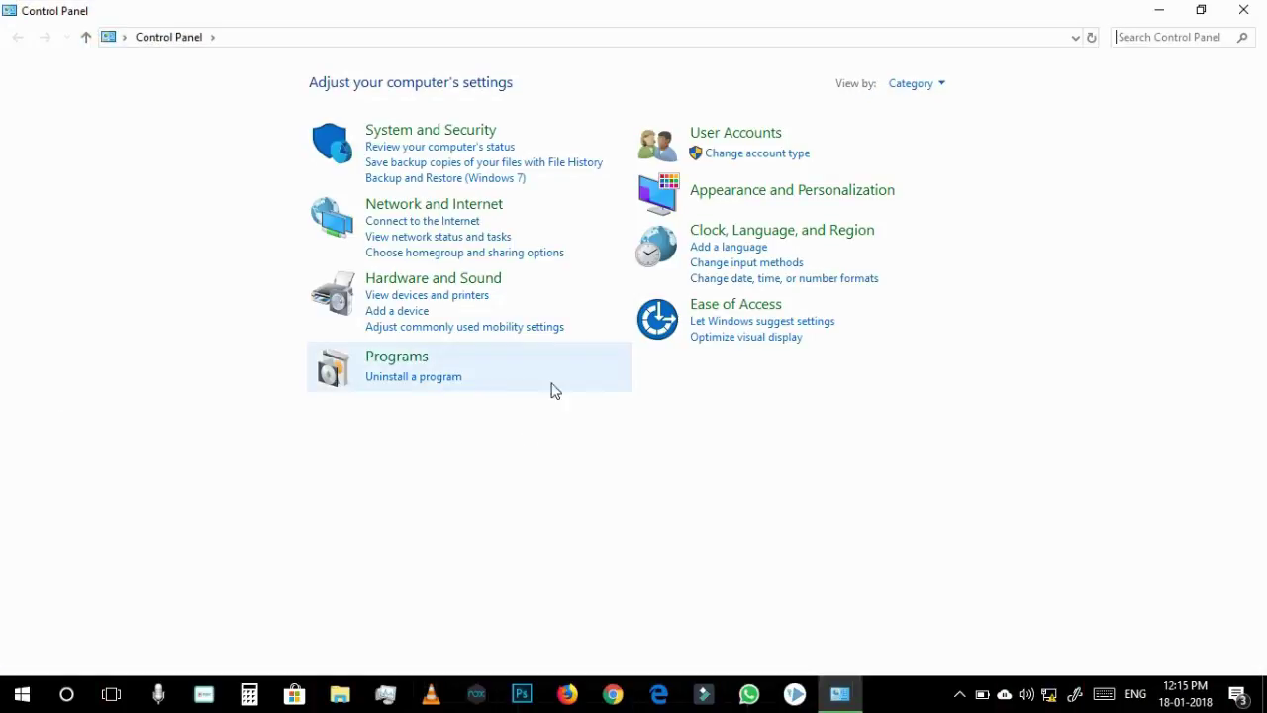
{"action": "left_click", "coordinate": [436, 205]}
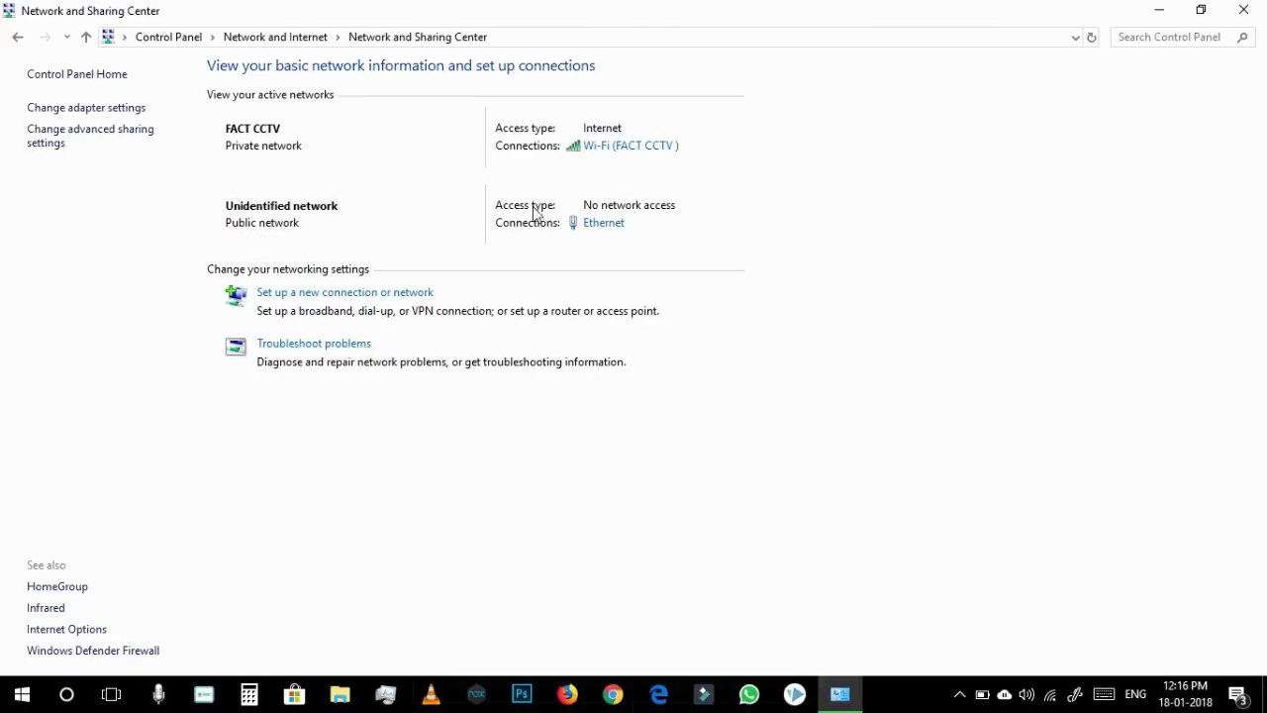
Open the Ethernet connection's Properties and its Internet Protocol Version 4 (TCP/IPv4) settings.
{"action": "left_click", "coordinate": [595, 224]}
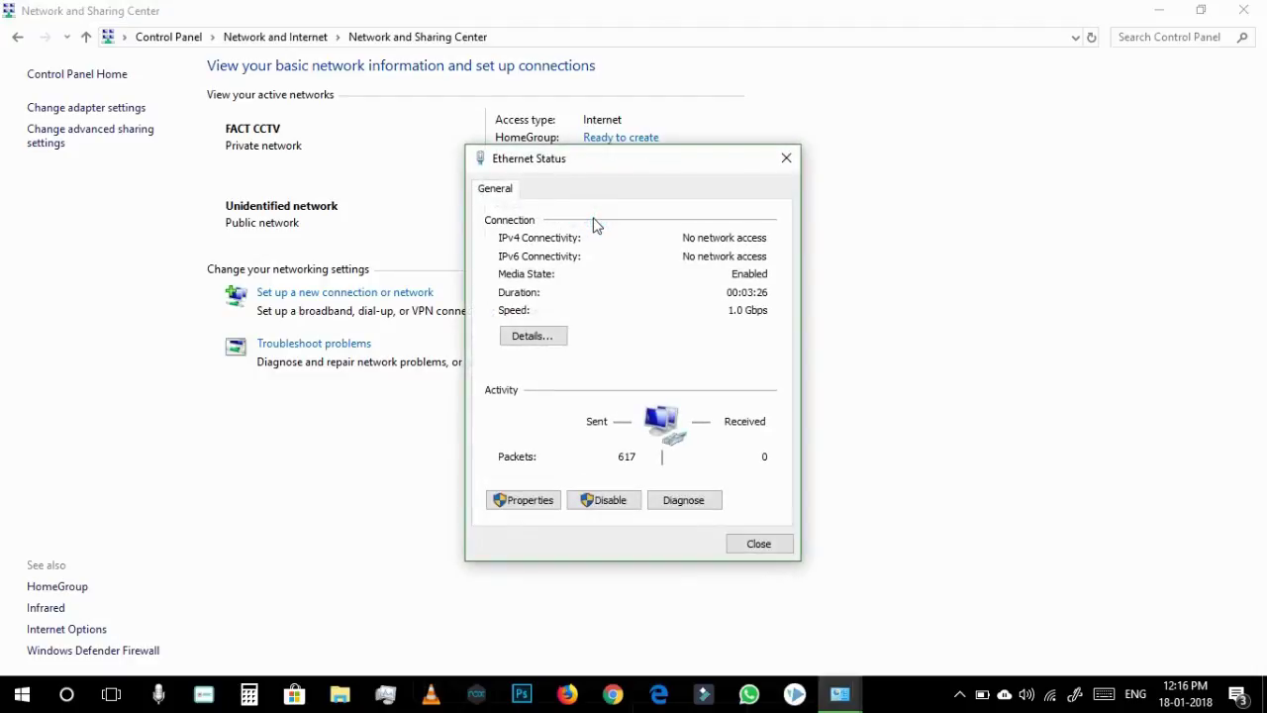
{"action": "left_click_drag", "start_coordinate": [600, 159], "coordinate": [640, 120]}
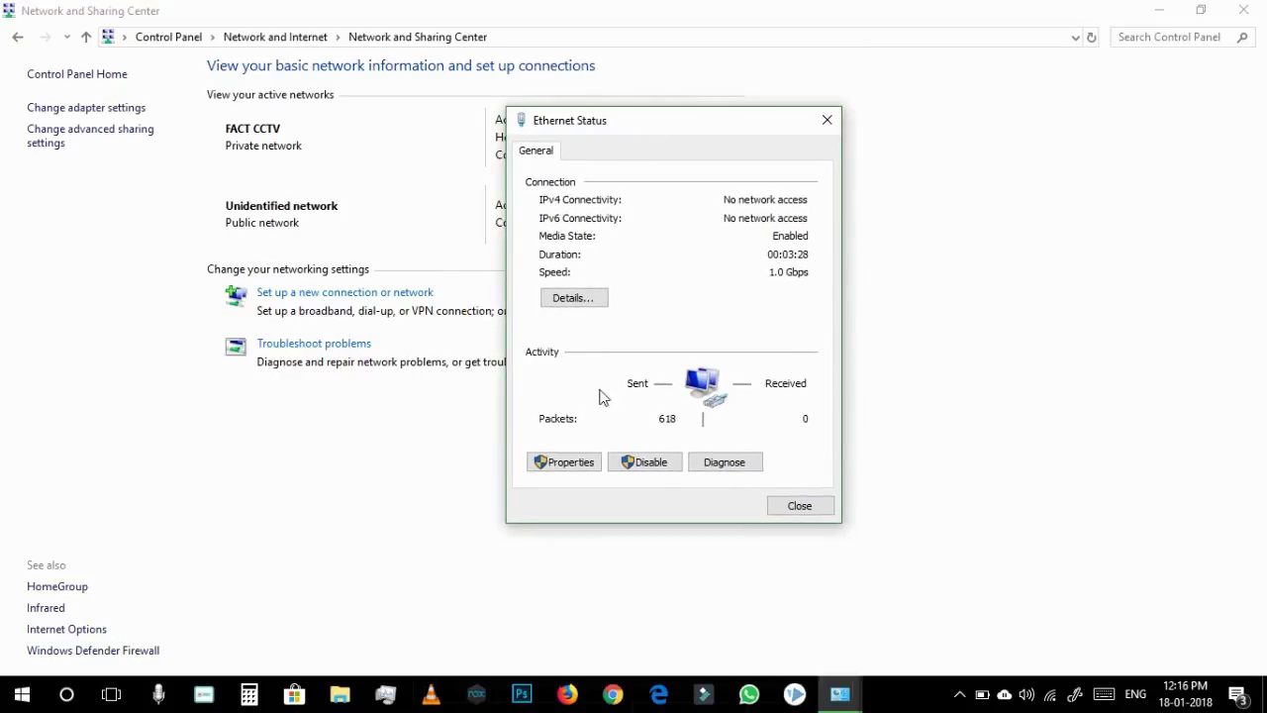
{"action": "left_click", "coordinate": [581, 471]}
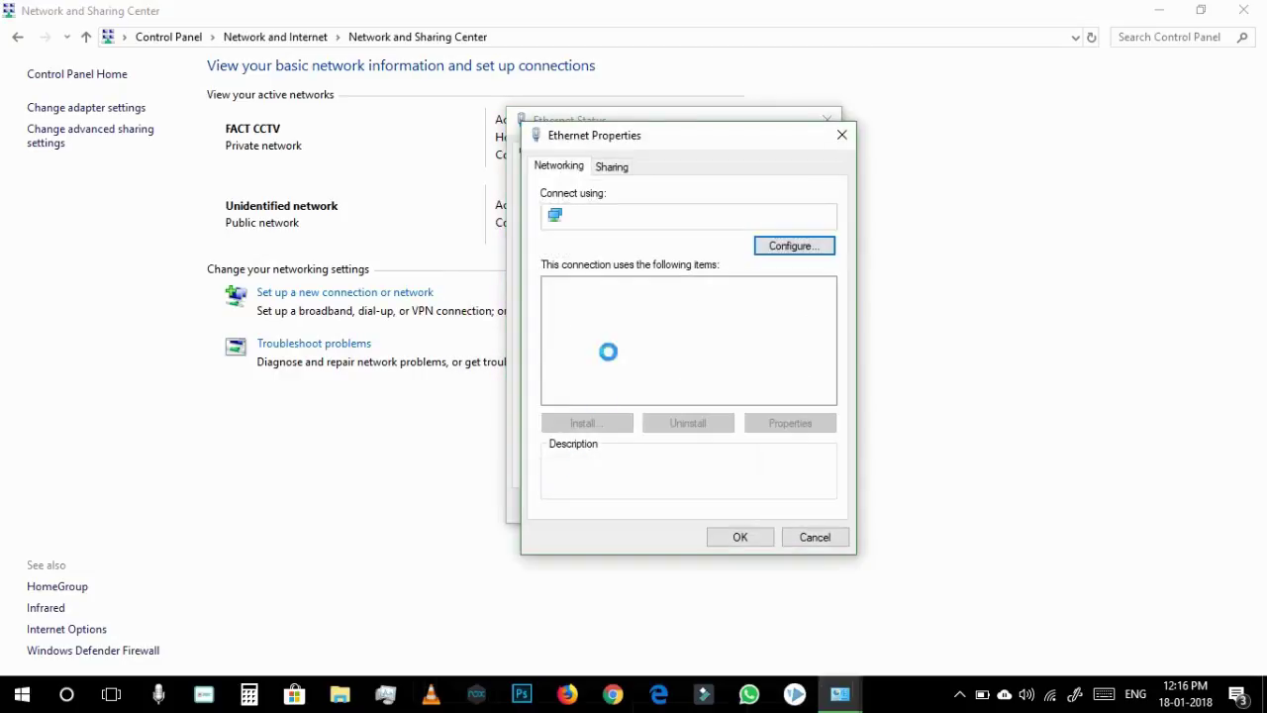
{"action": "scroll", "coordinate": [630, 364], "scroll_direction": "down", "scroll_amount": 1}
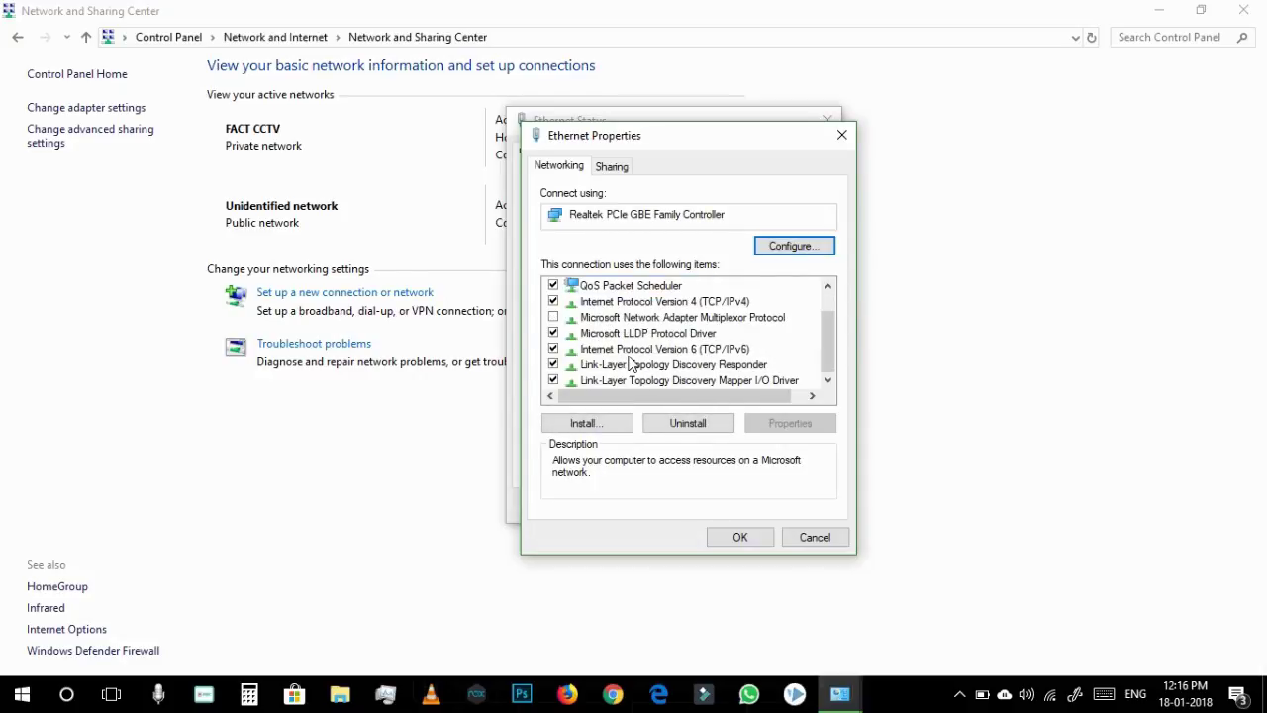
{"action": "double_click", "coordinate": [606, 303]}
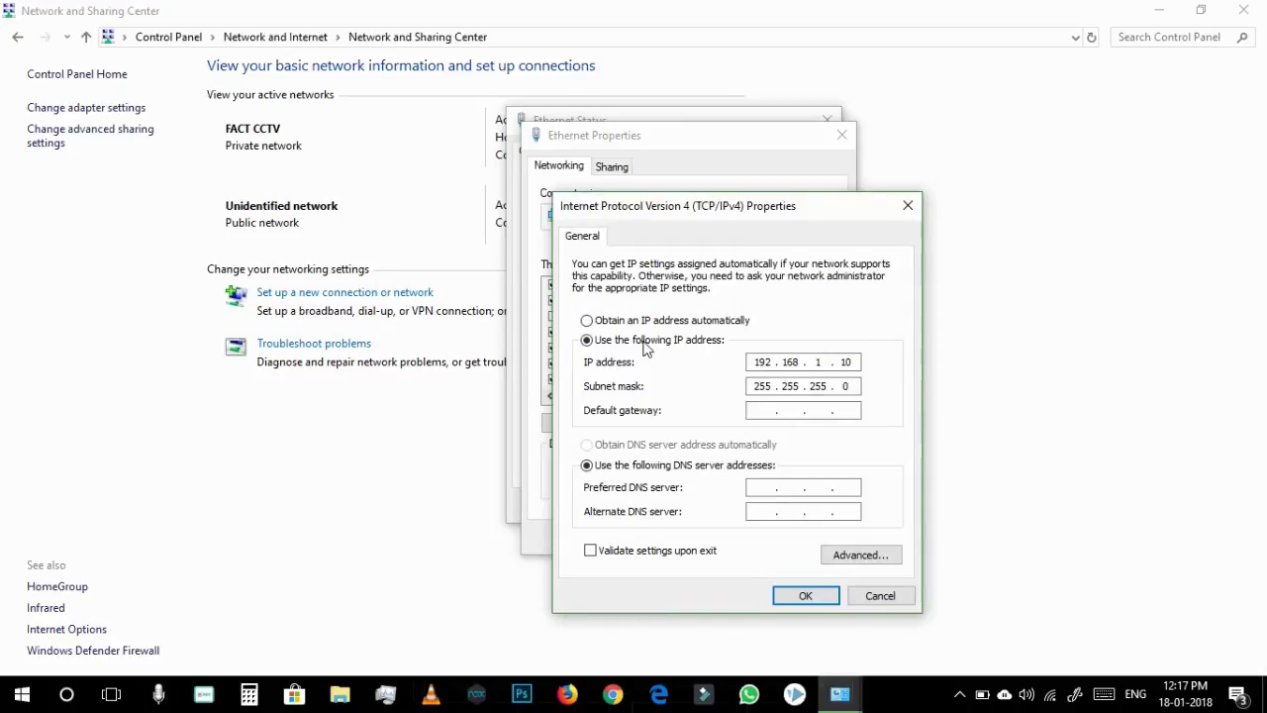
{"action": "left_click_drag", "start_coordinate": [653, 216], "coordinate": [634, 161]}
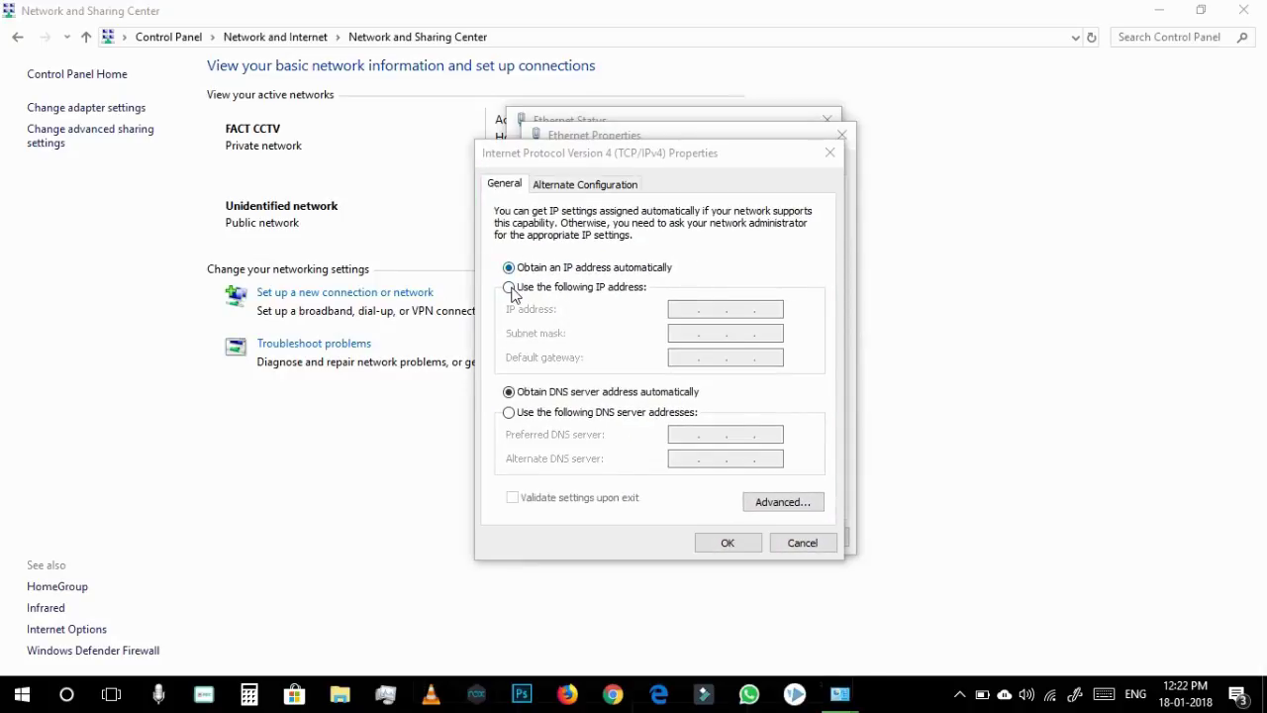
{"action": "left_click_drag", "start_coordinate": [632, 158], "coordinate": [806, 135]}
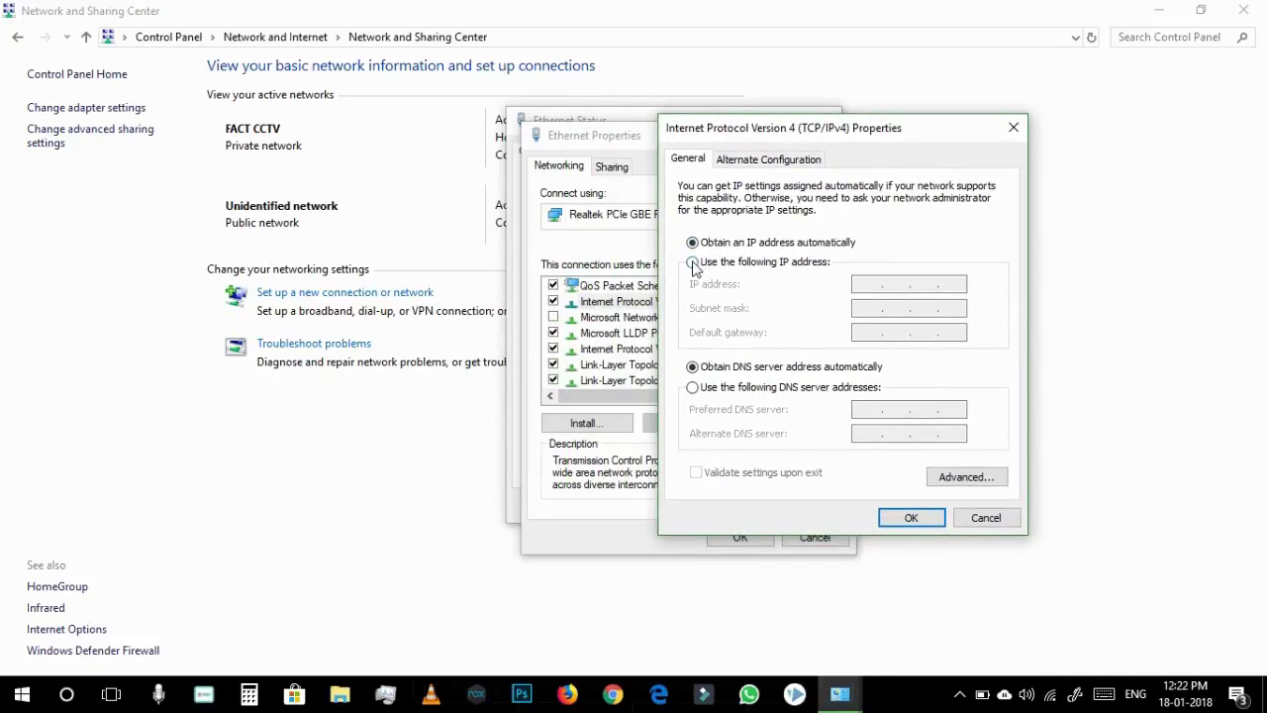
Assign IP 192.168.1.10 with subnet mask 255.255.255.0 and confirm with OK.
{"action": "left_click", "coordinate": [693, 263]}
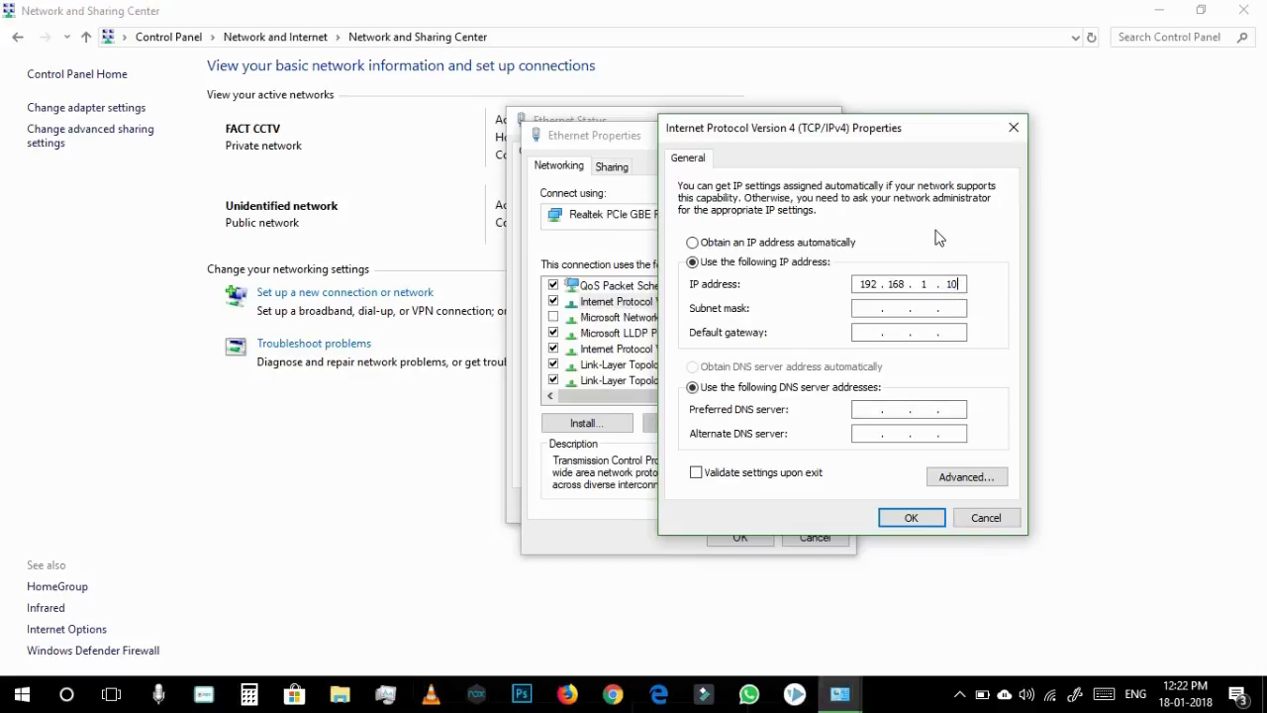
{"action": "left_click", "coordinate": [926, 307]}
{"action": "left_click_drag", "start_coordinate": [831, 136], "coordinate": [808, 143]}
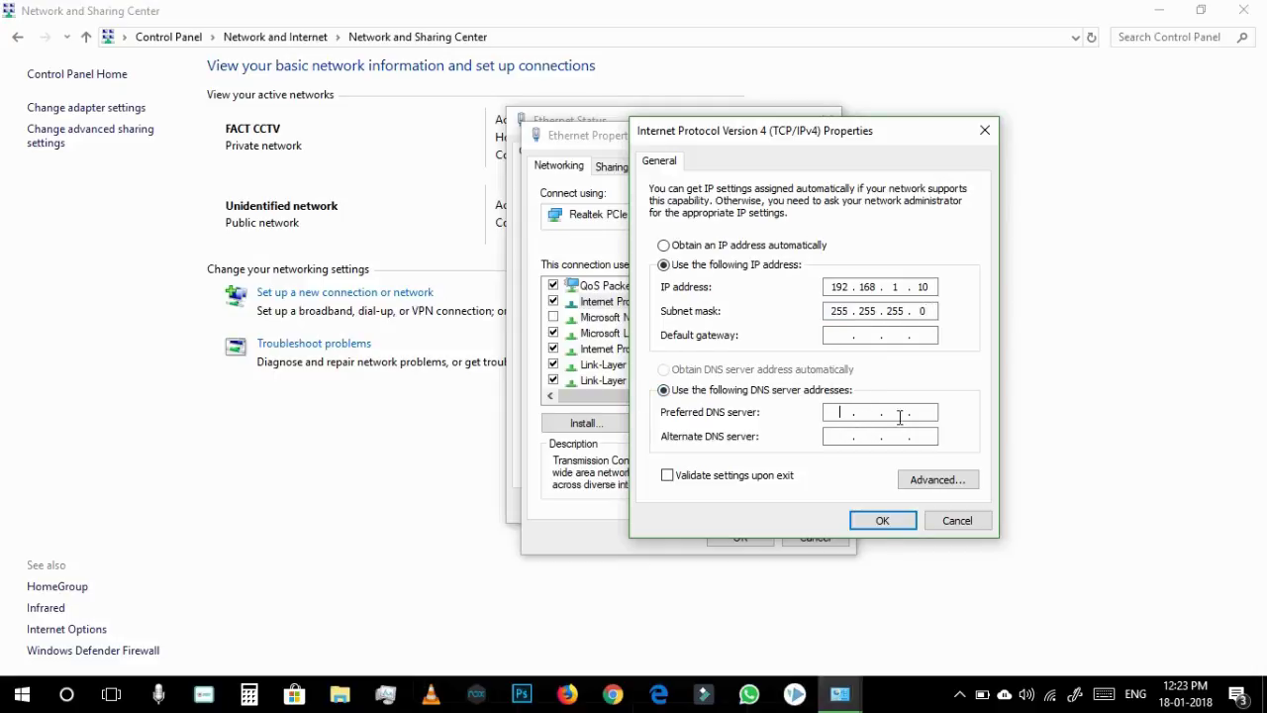
{"action": "left_click", "coordinate": [904, 521]}
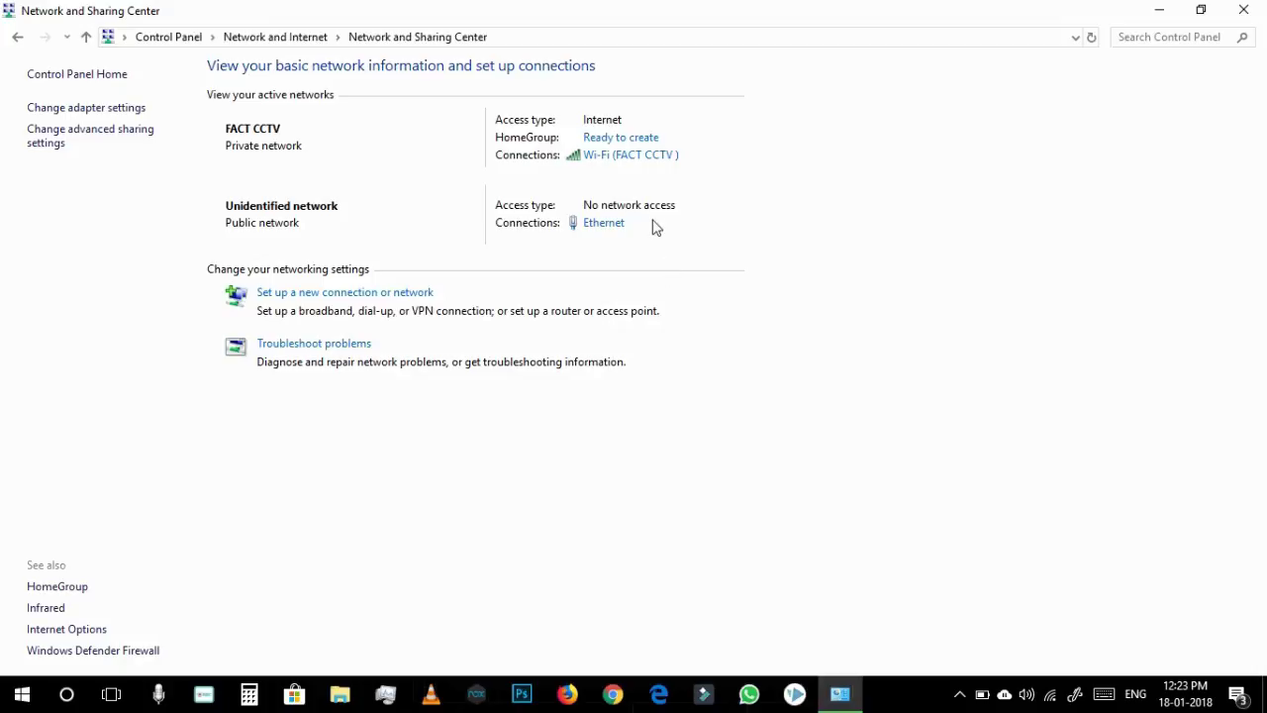
{"action": "left_click", "coordinate": [610, 225]}
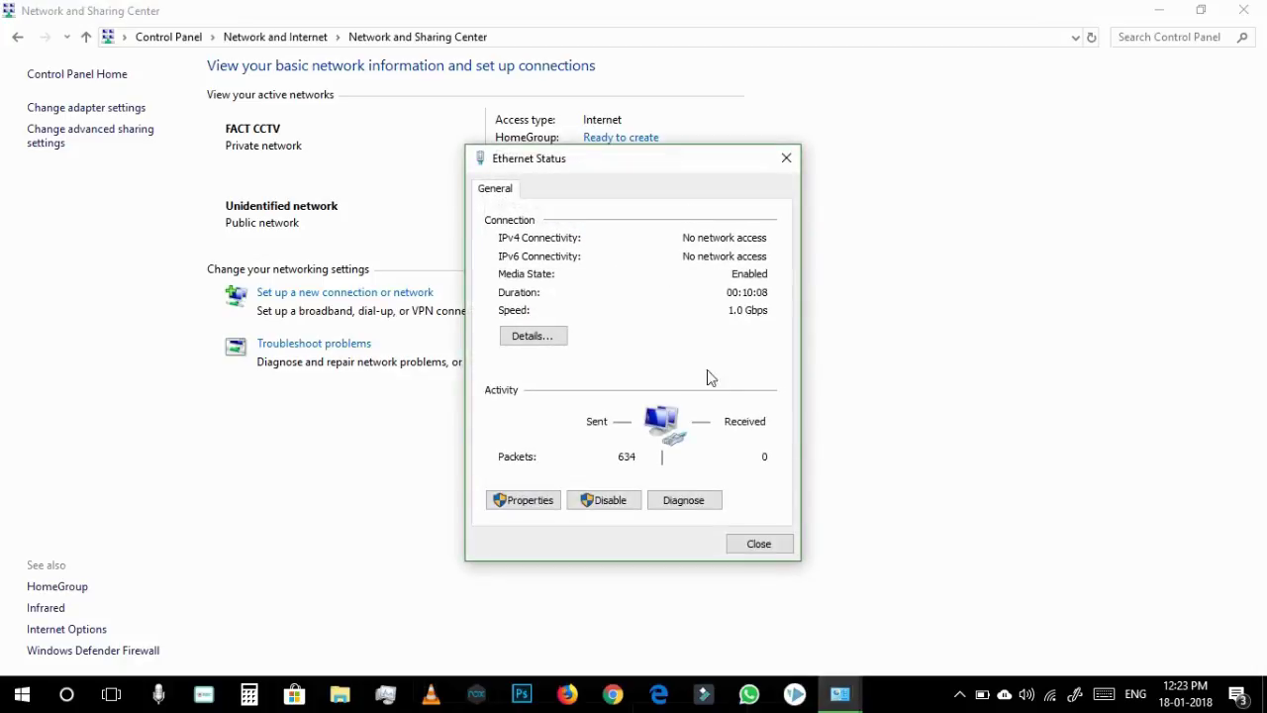
{"action": "left_click", "coordinate": [545, 506]}
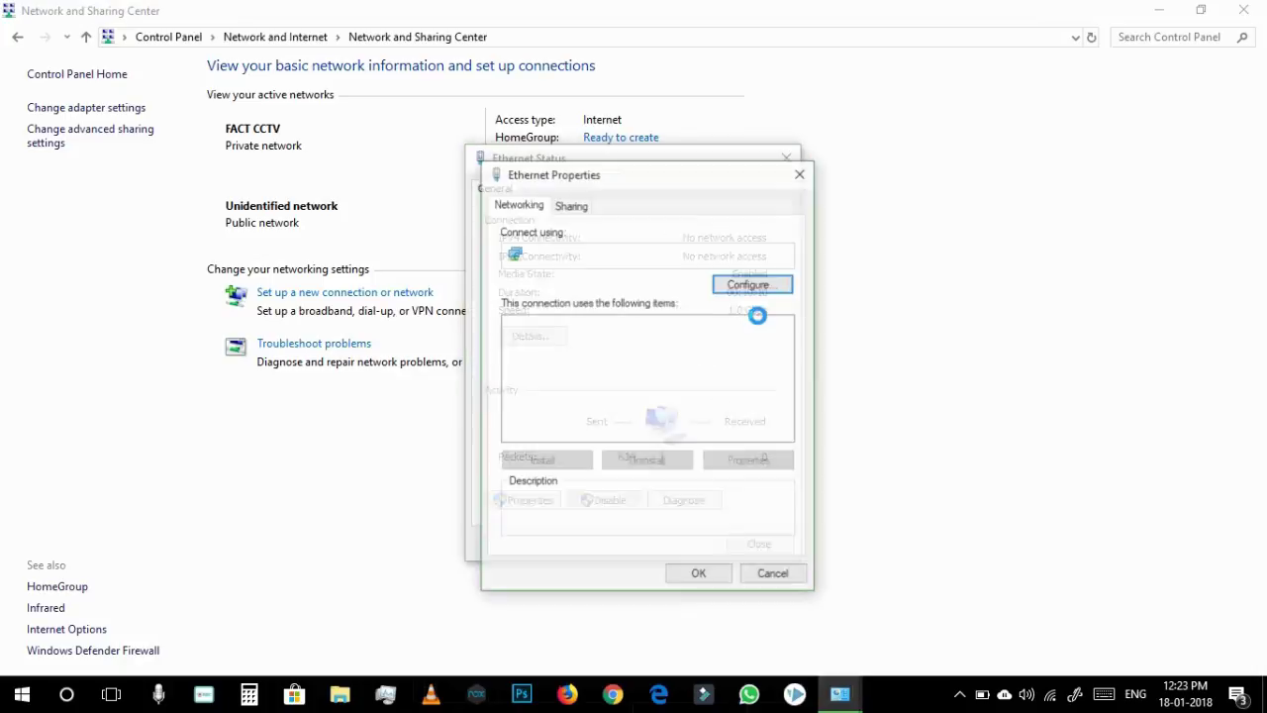
{"action": "double_click", "coordinate": [689, 372]}
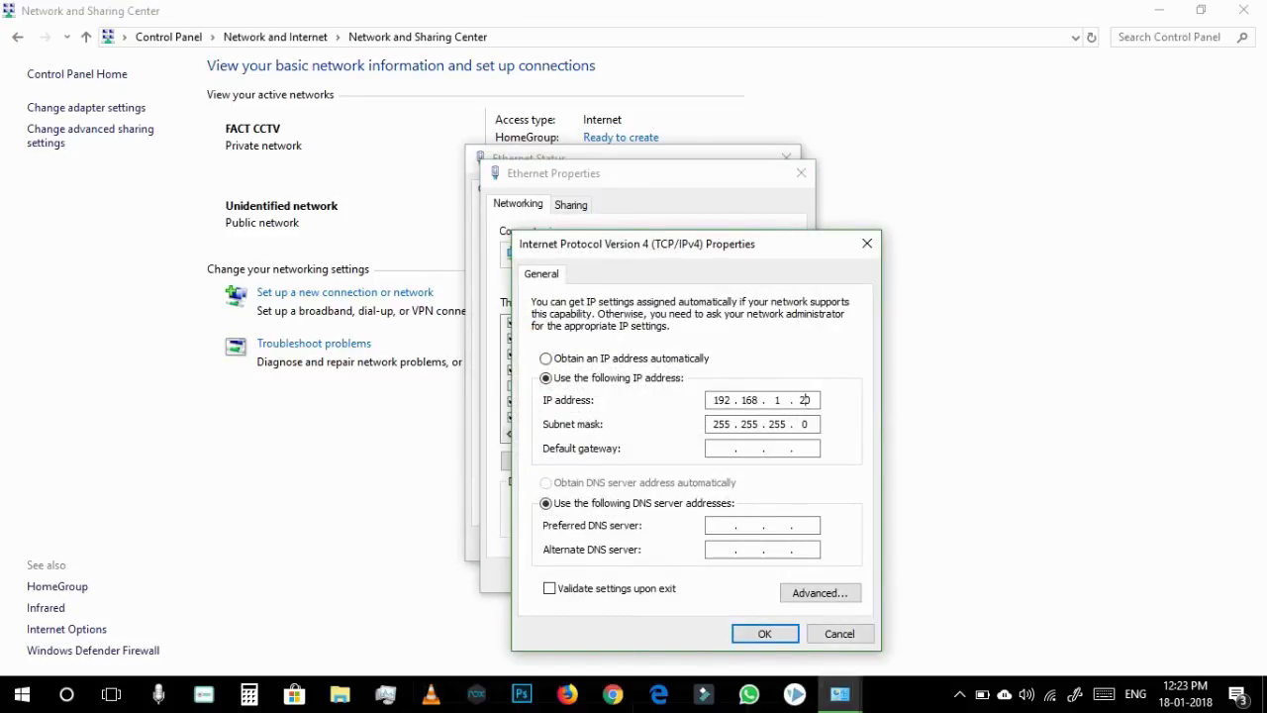
{"action": "left_click", "coordinate": [777, 630]}
{"action": "left_click", "coordinate": [712, 582]}
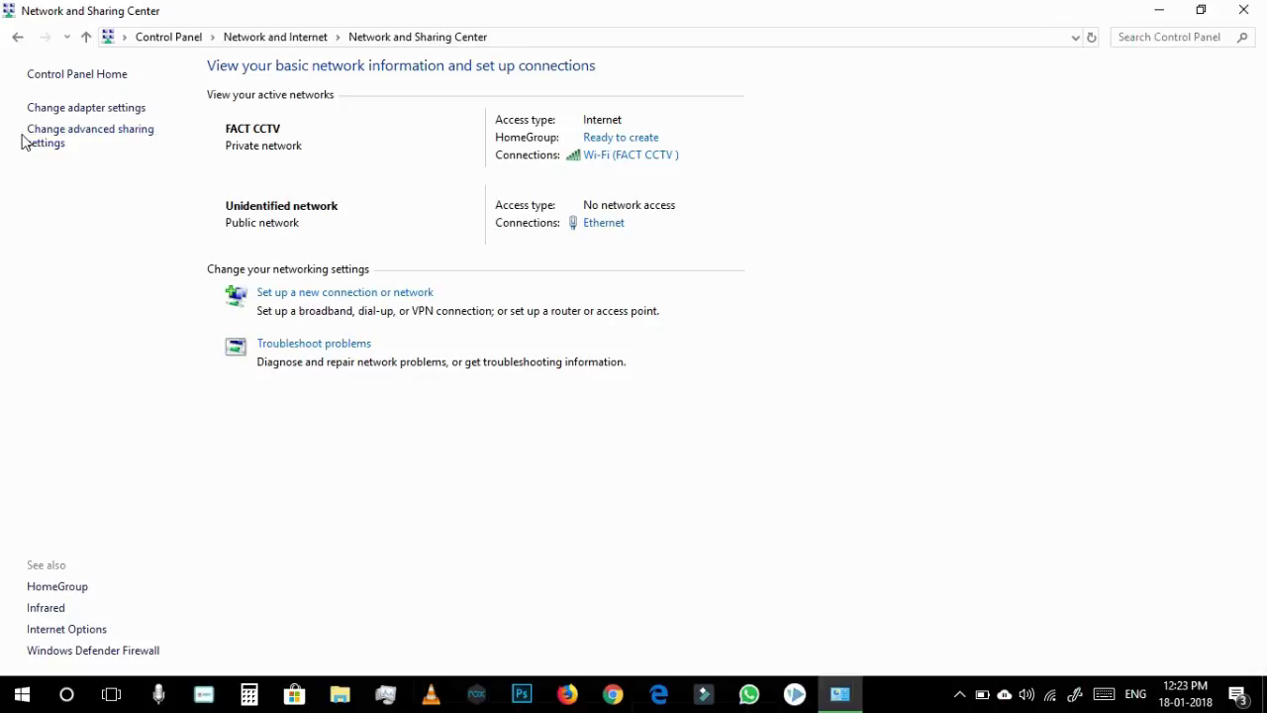
In Advanced sharing settings, turn on network discovery, file and printer sharing, and public folder sharing.
{"action": "left_click", "coordinate": [54, 137]}
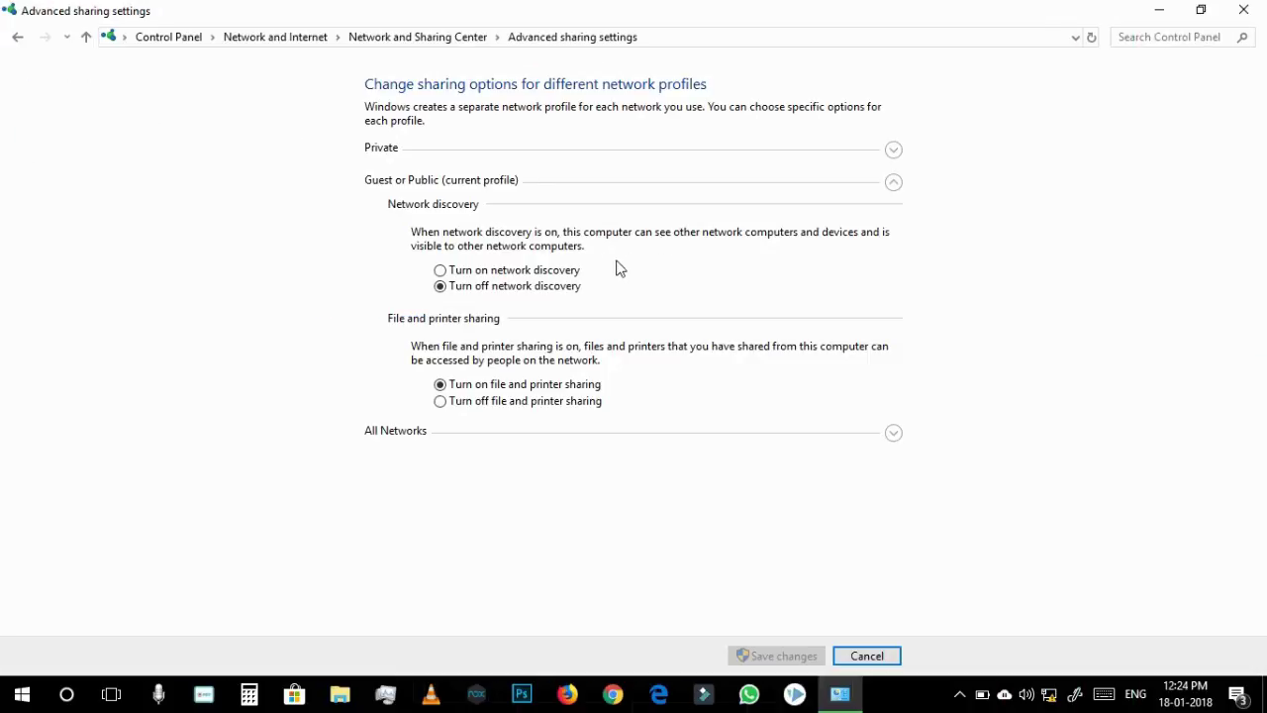
{"action": "left_click", "coordinate": [469, 269]}
{"action": "left_click", "coordinate": [502, 381]}
{"action": "left_click", "coordinate": [529, 431]}
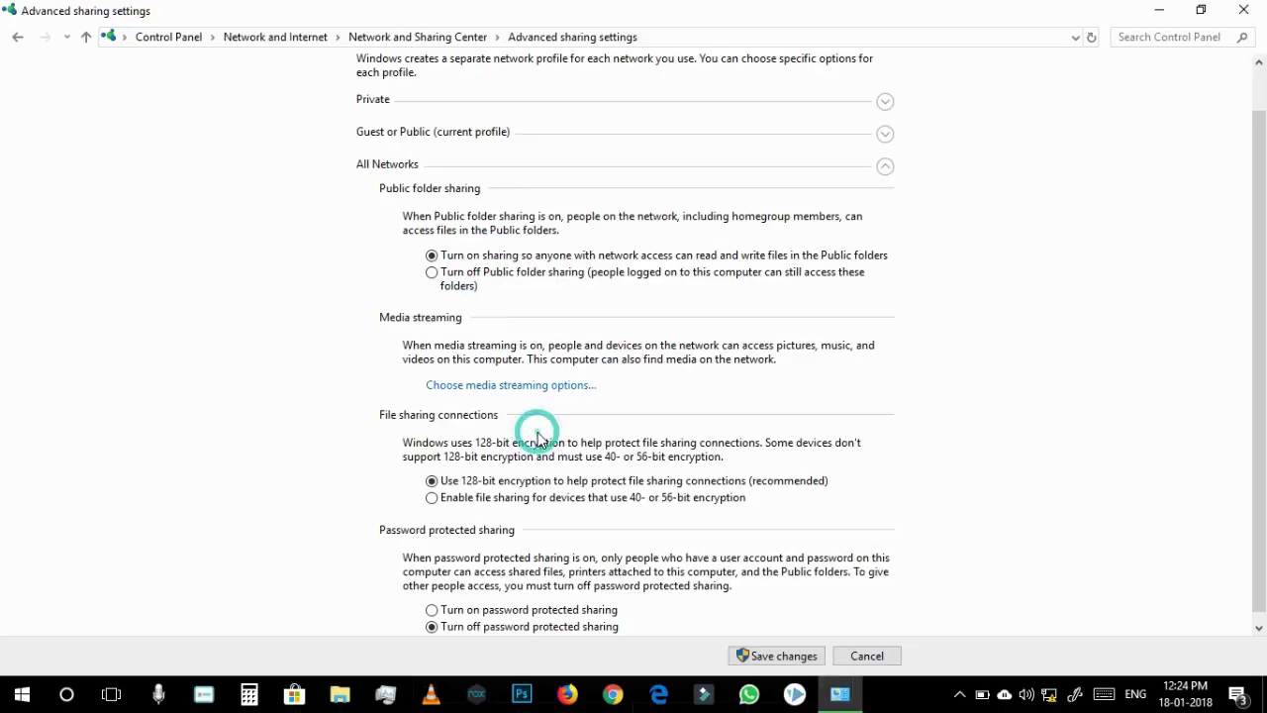
{"action": "left_click", "coordinate": [480, 258]}
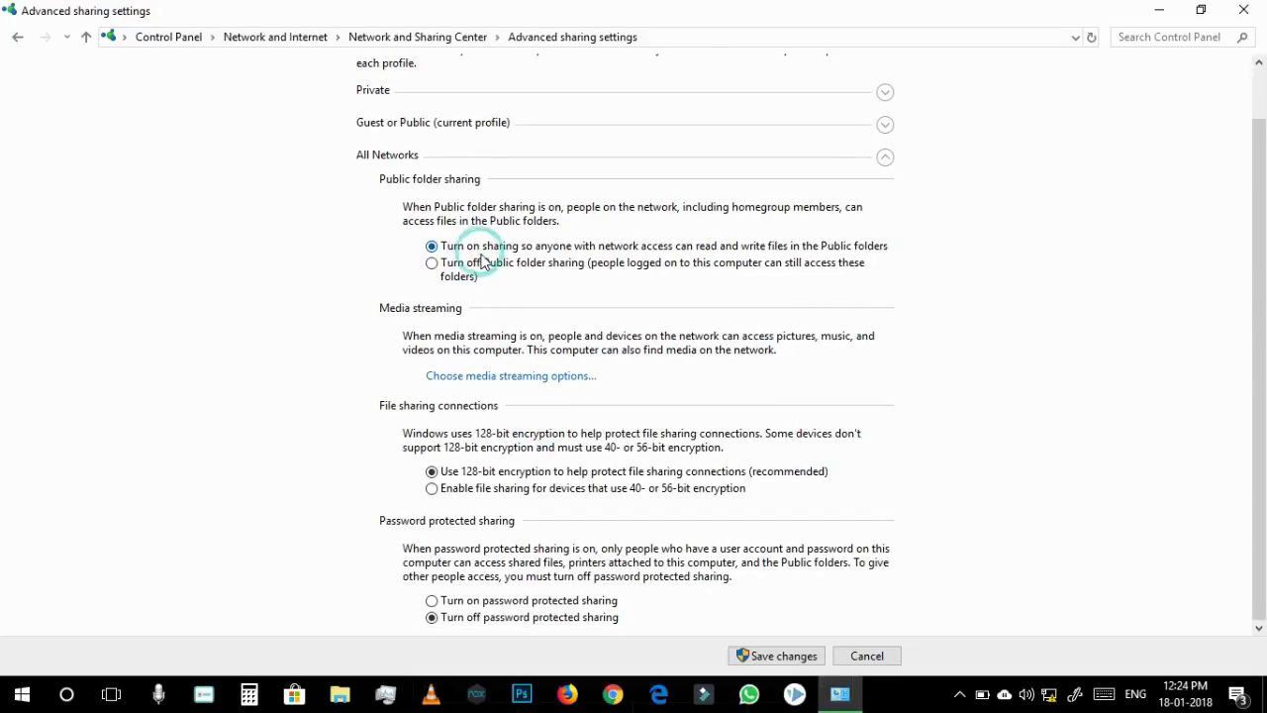
{"action": "left_click", "coordinate": [463, 475]}
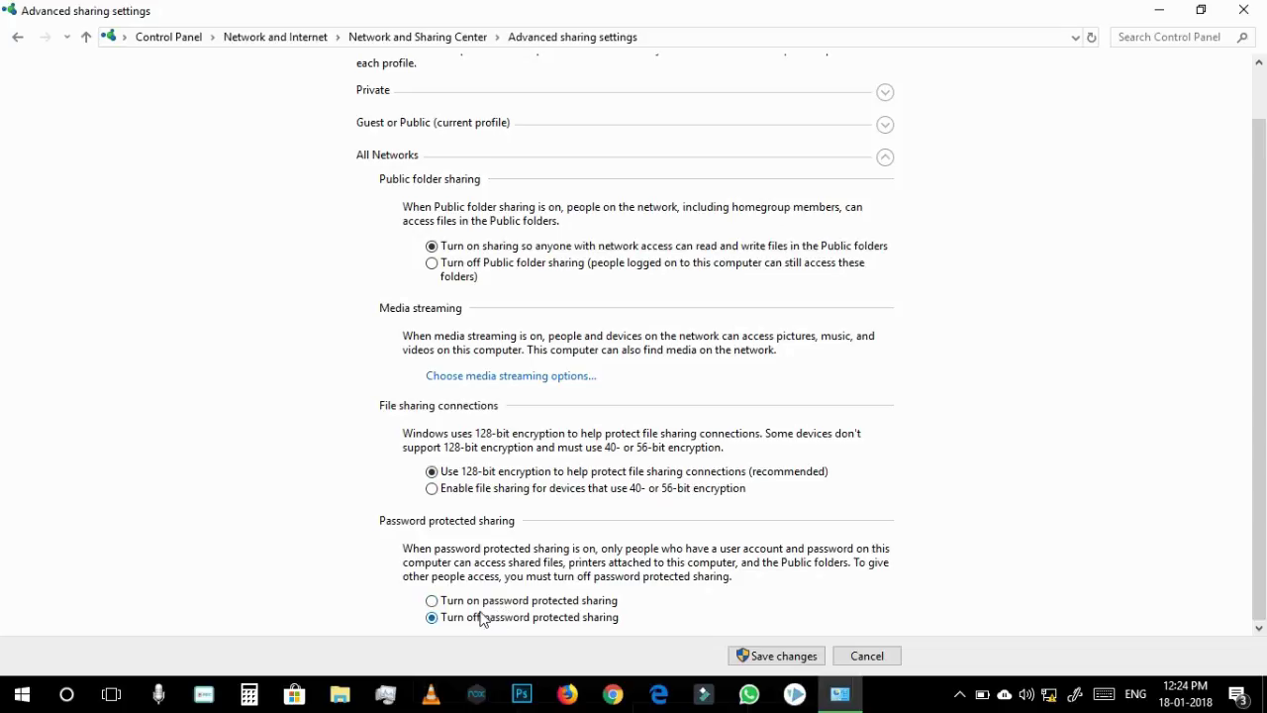
Expand the Private, Guest or Public, and All Networks sections and adjust the All Networks sharing options.
{"action": "scroll", "coordinate": [692, 495], "scroll_direction": "up", "scroll_amount": 2}
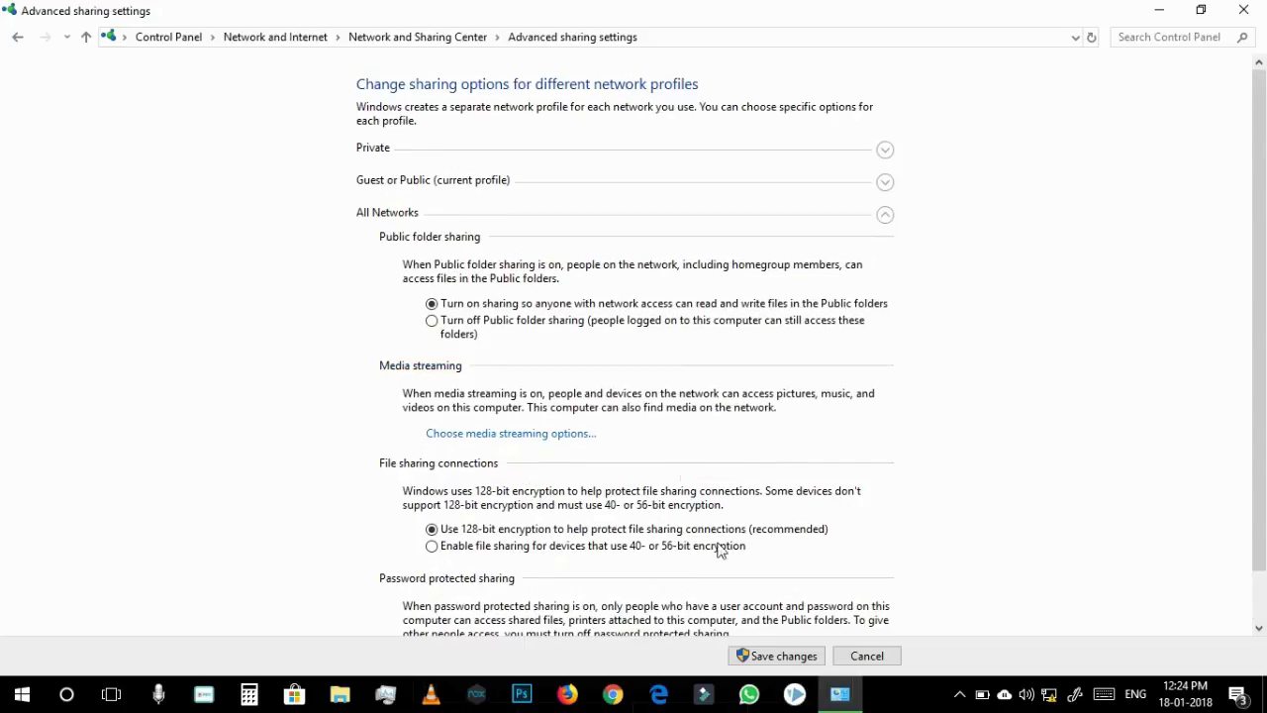
{"action": "left_click", "coordinate": [887, 147]}
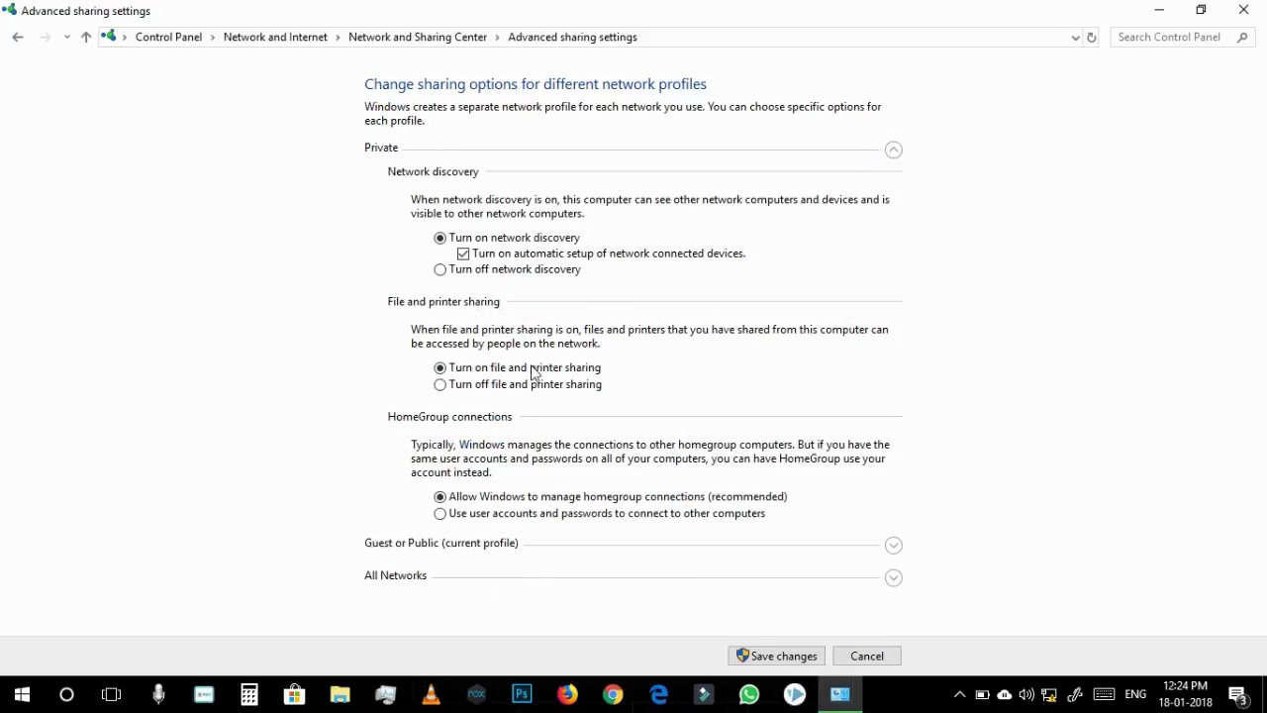
{"action": "left_click", "coordinate": [896, 545]}
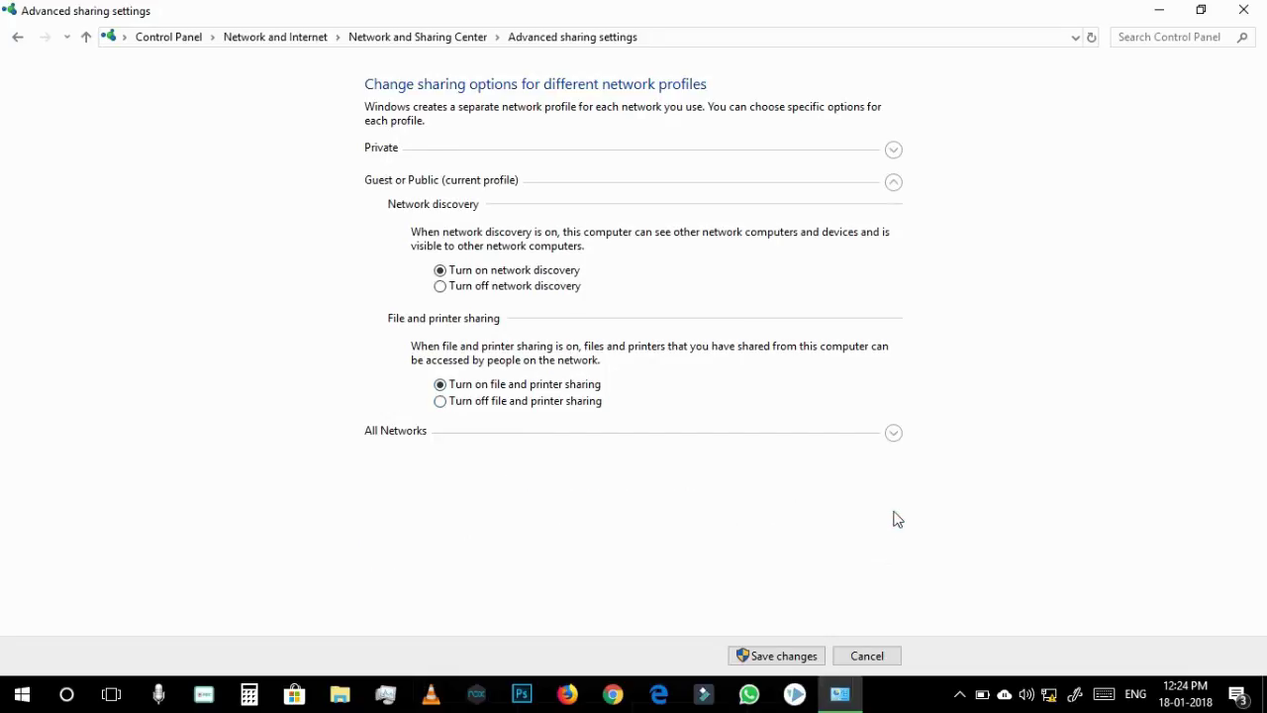
{"action": "left_click", "coordinate": [894, 433]}
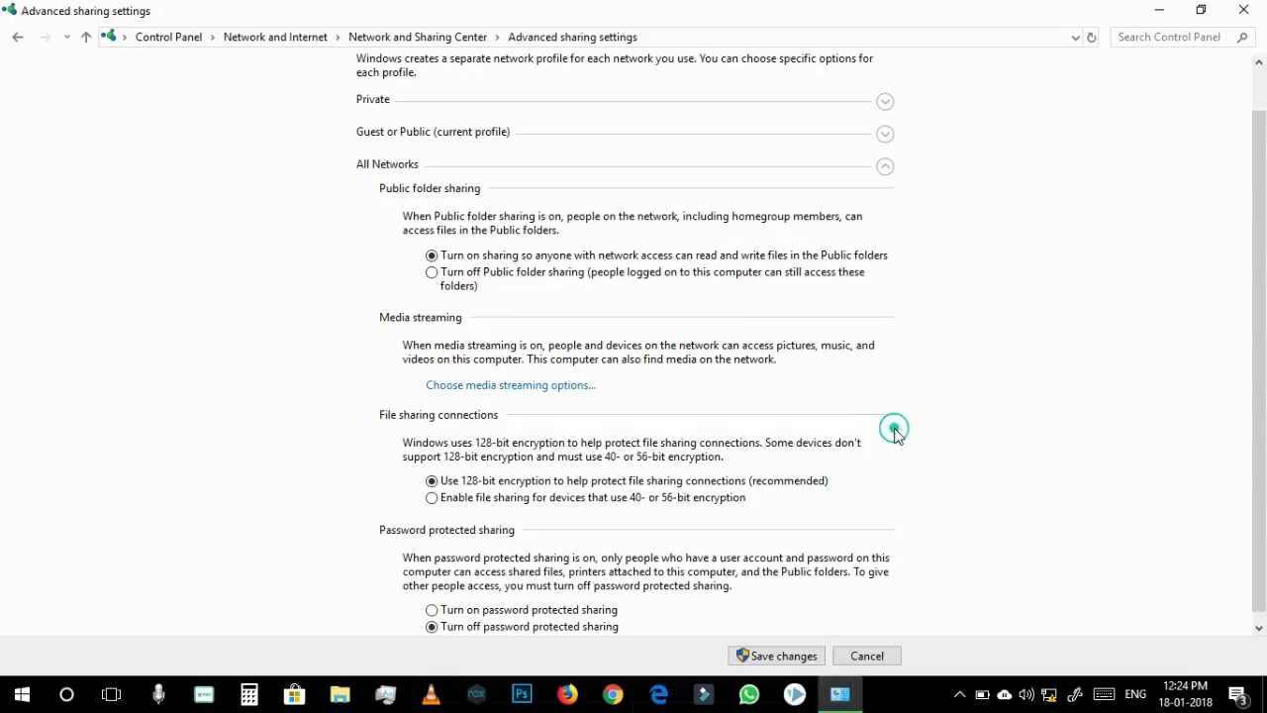
{"action": "left_click", "coordinate": [452, 260]}
{"action": "scroll", "coordinate": [463, 506], "scroll_direction": "down", "scroll_amount": 1}
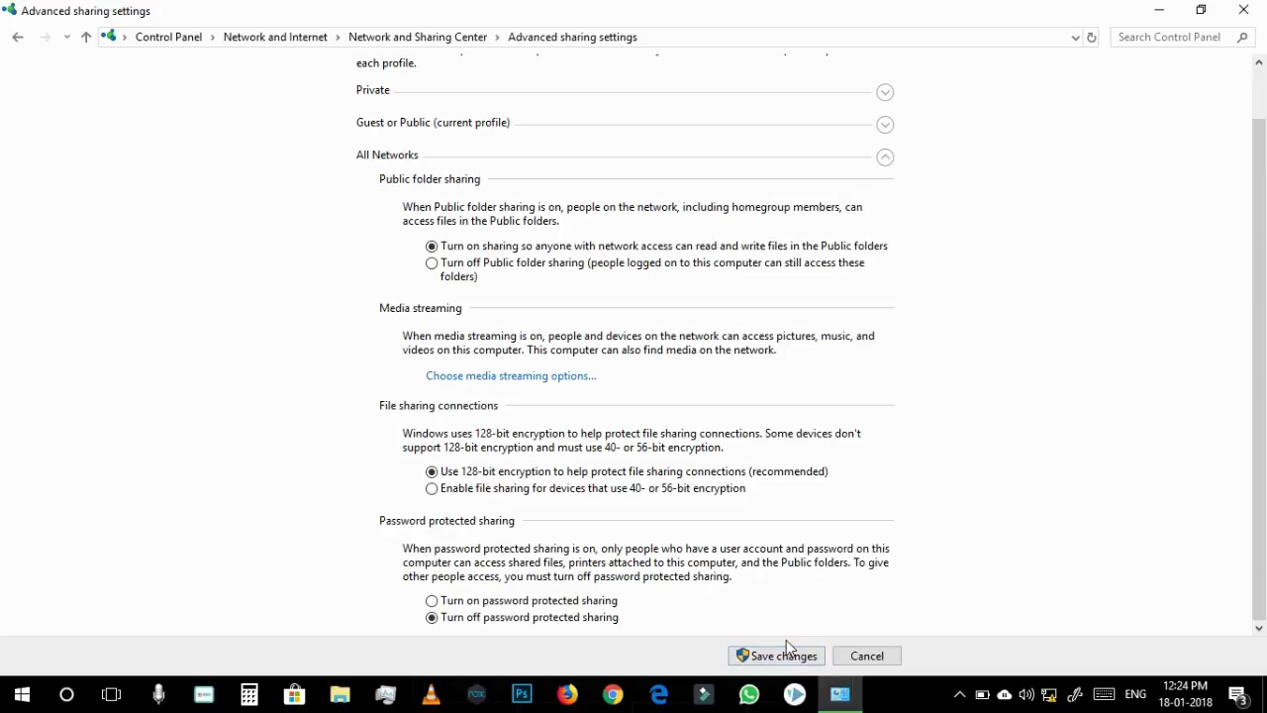
{"action": "scroll", "coordinate": [780, 642], "scroll_direction": "up", "scroll_amount": 2}
{"action": "scroll", "coordinate": [772, 480], "scroll_direction": "down", "scroll_amount": 1}
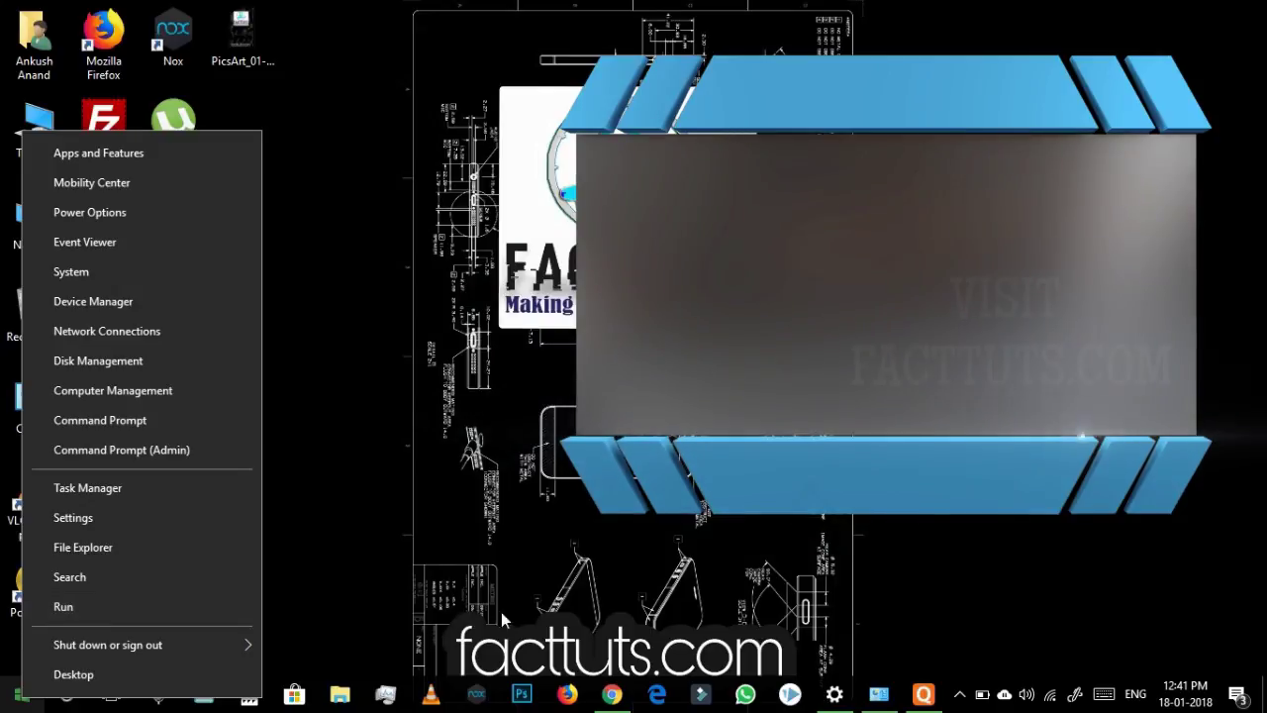
Run \\192.168.1.20 from the Run dialog to reach the other laptop.
{"action": "left_click", "coordinate": [544, 597]}
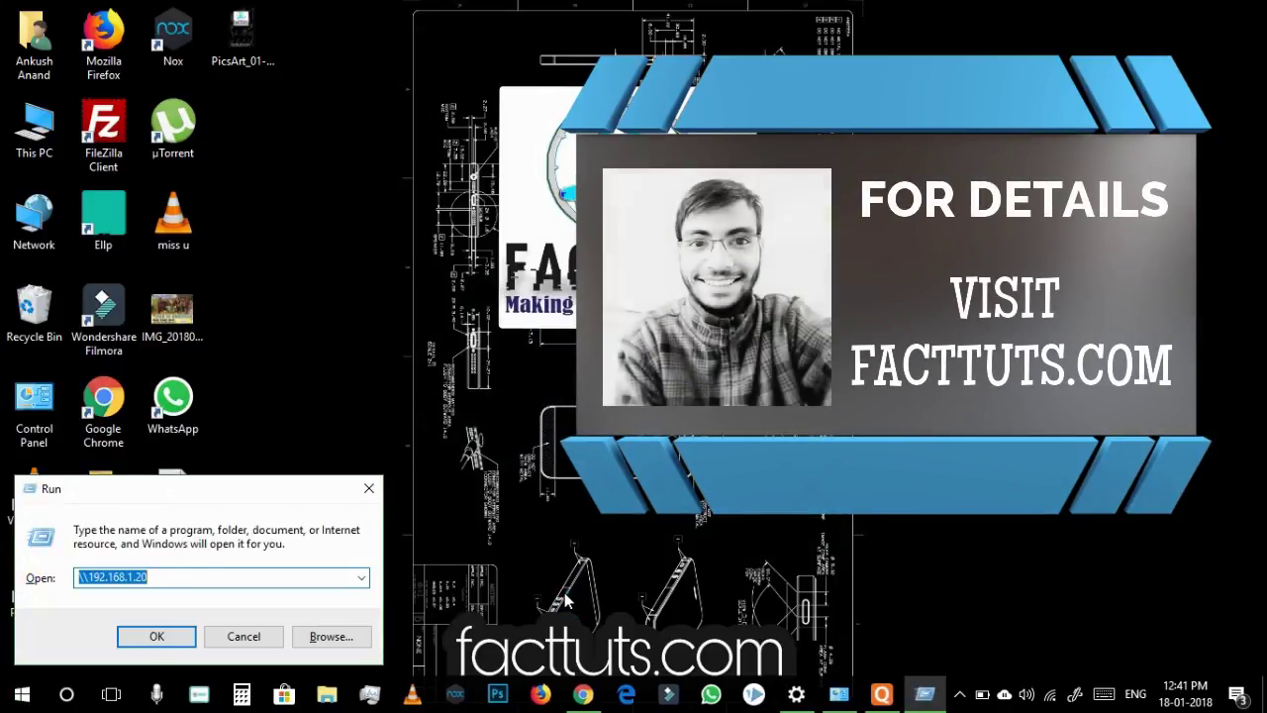
{"action": "left_click", "coordinate": [136, 576]}
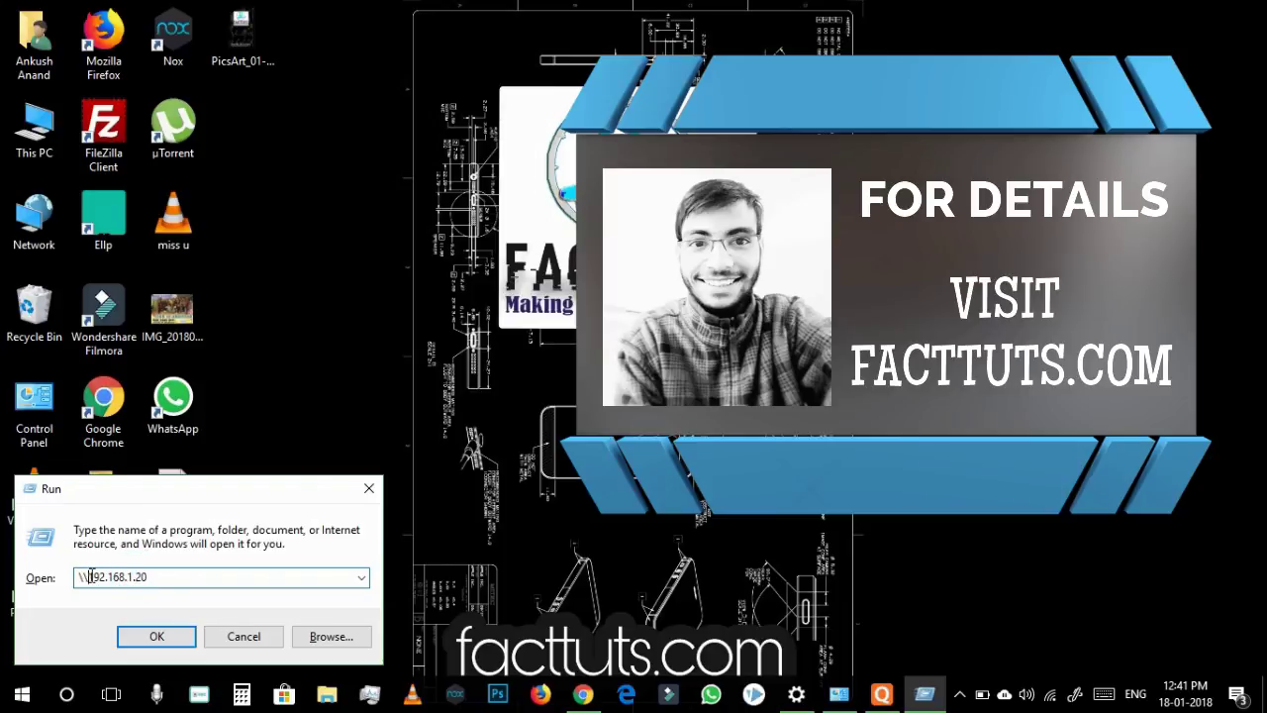
{"action": "double_click", "coordinate": [90, 576]}
{"action": "left_click", "coordinate": [192, 578]}
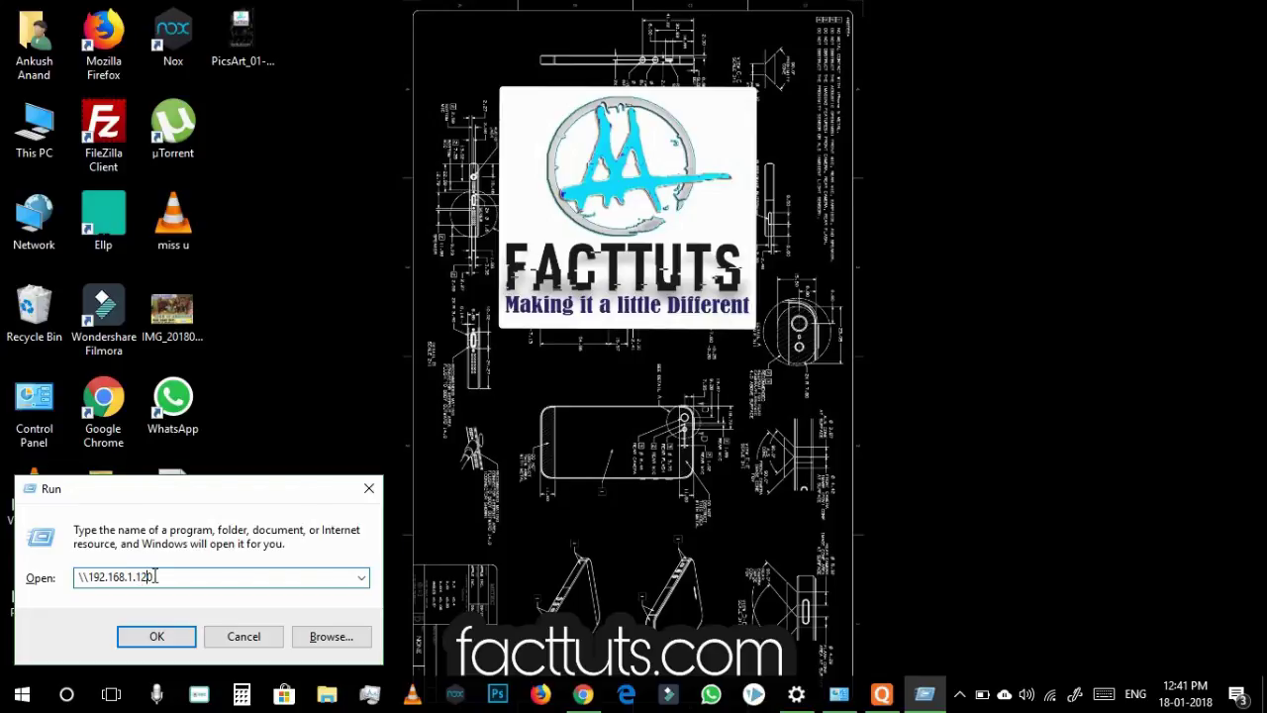
{"action": "double_click", "coordinate": [90, 576]}
{"action": "left_click", "coordinate": [158, 636]}
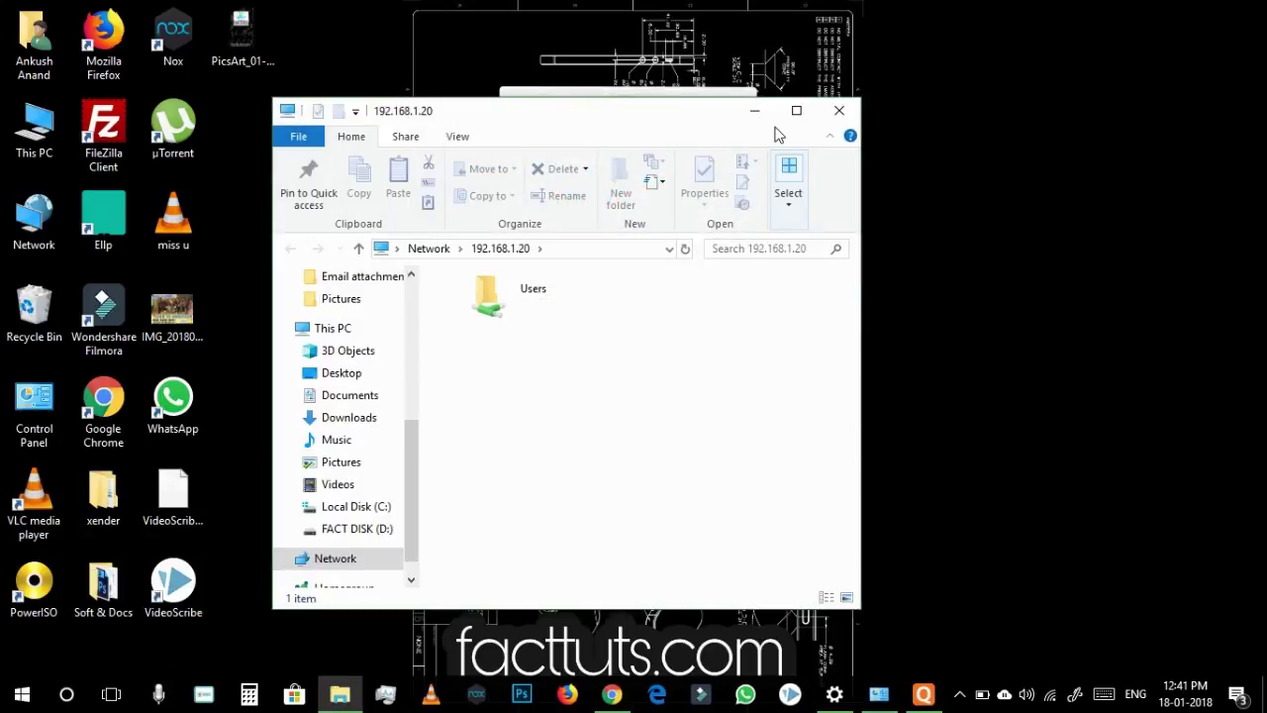
Maximize the network window and open Users, then Public, on 192.168.1.20.
{"action": "left_click", "coordinate": [794, 111]}
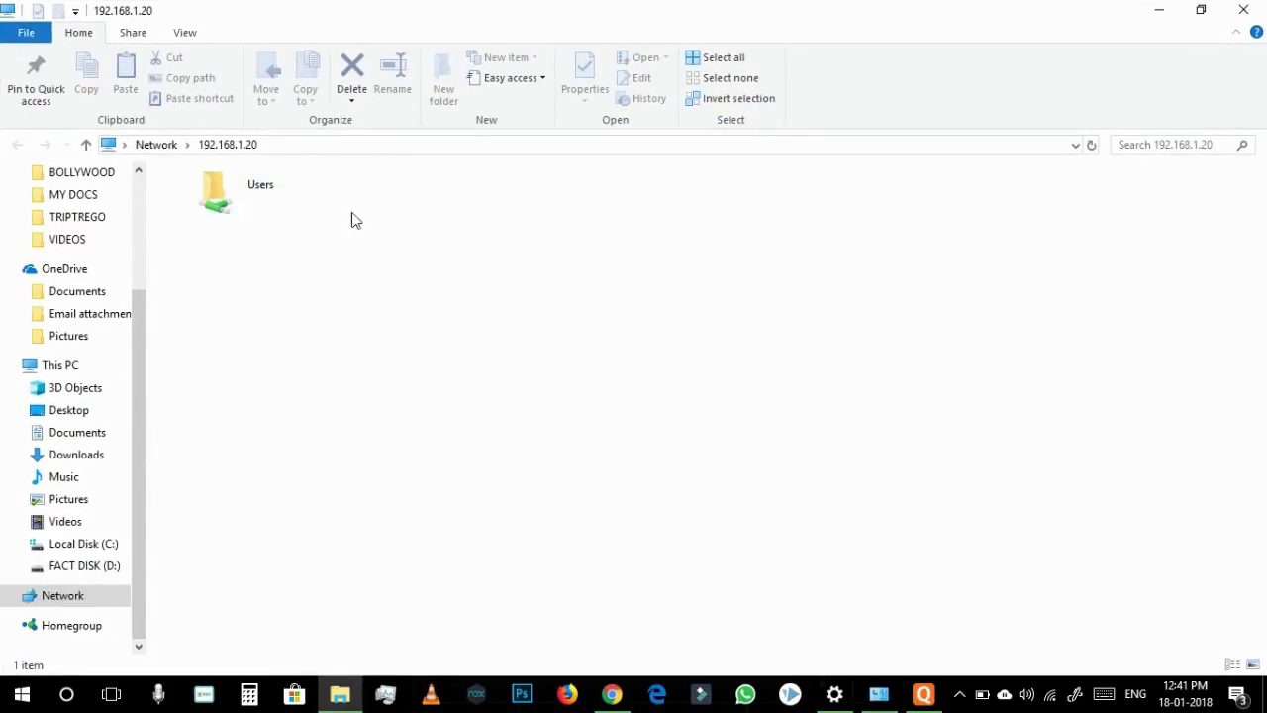
{"action": "double_click", "coordinate": [278, 212]}
{"action": "left_click", "coordinate": [239, 149]}
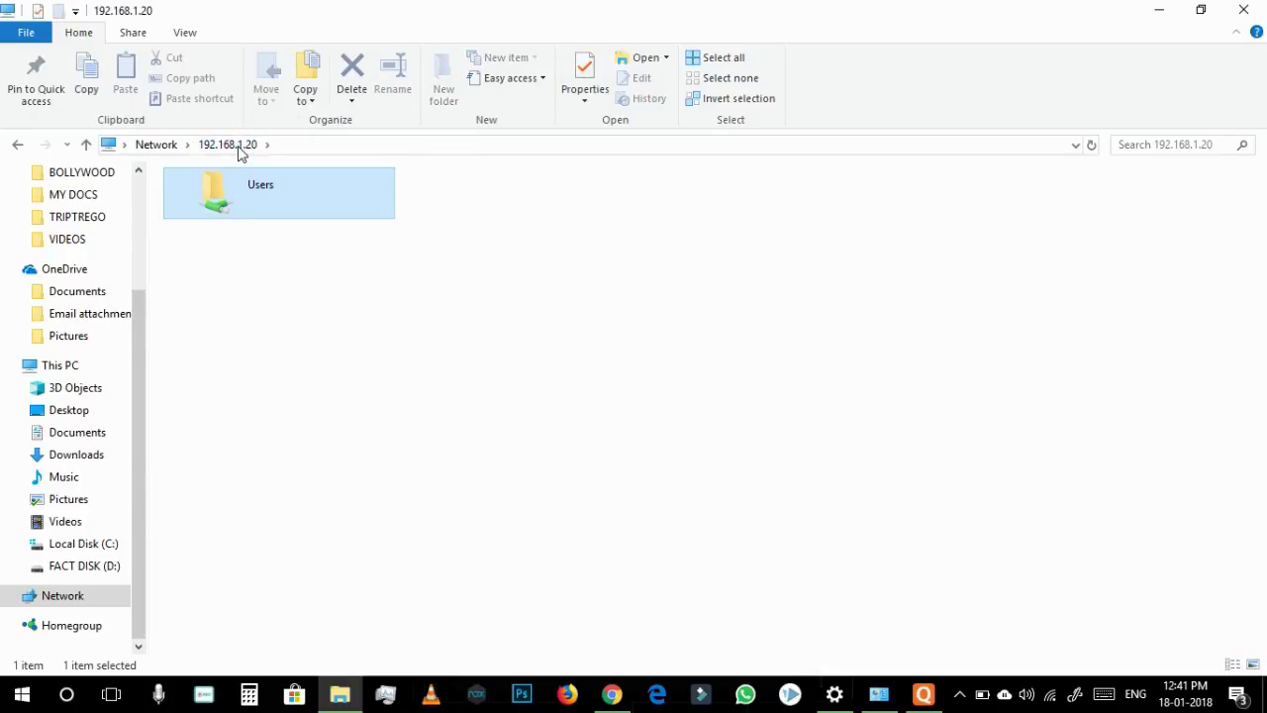
{"action": "double_click", "coordinate": [291, 206]}
{"action": "double_click", "coordinate": [291, 207]}
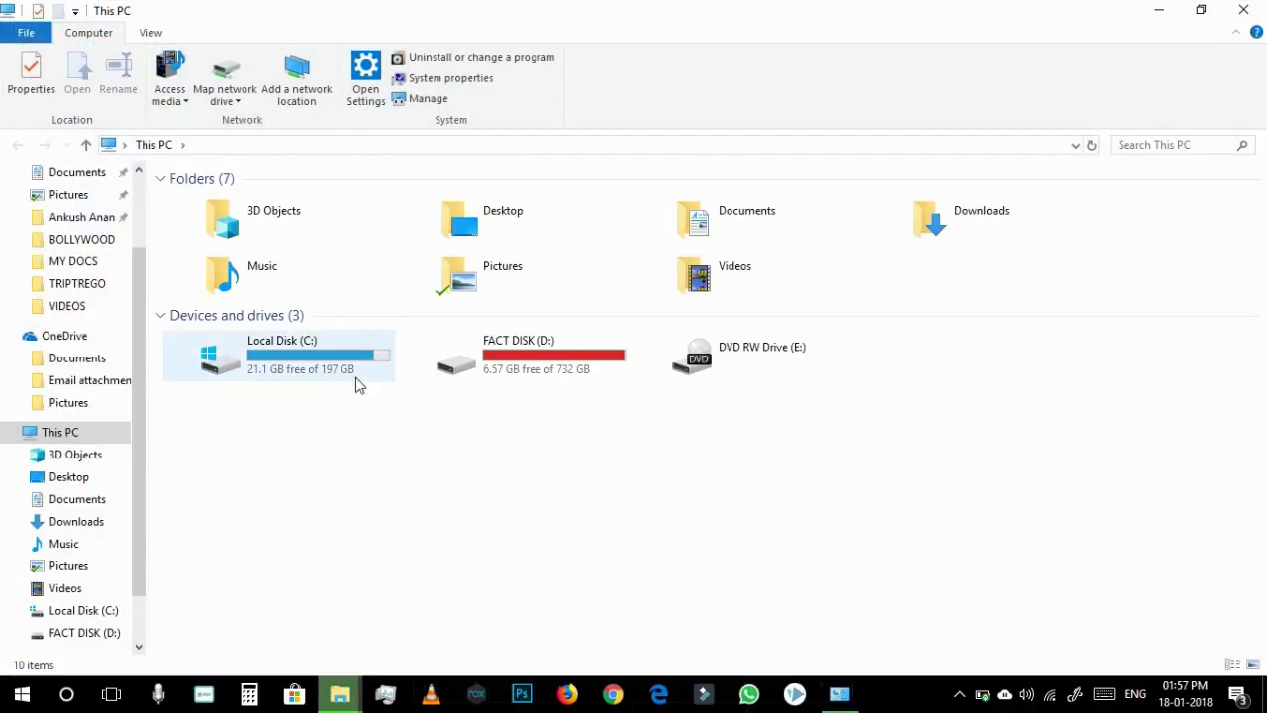
Open the SOFTWARES folder's Properties on FACT DISK (D:) and start sharing it.
{"action": "left_click", "coordinate": [529, 356]}
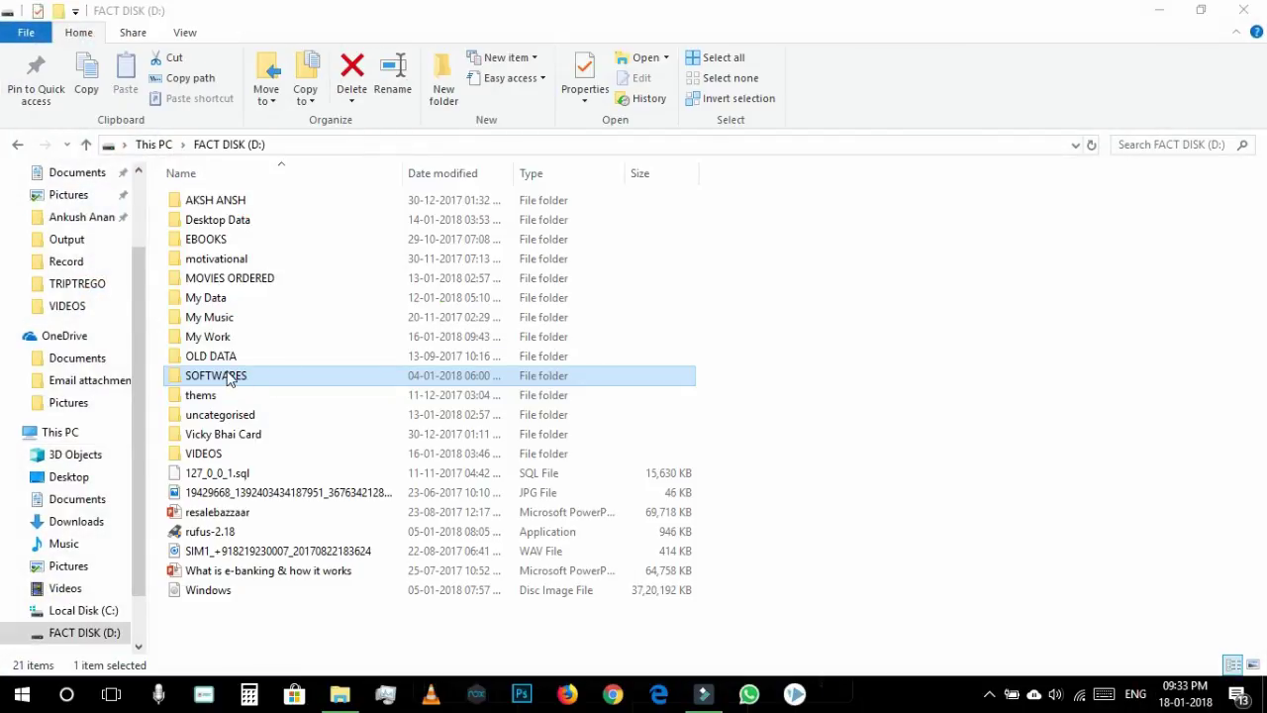
{"action": "left_click", "coordinate": [228, 377]}
{"action": "right_click", "coordinate": [228, 377]}
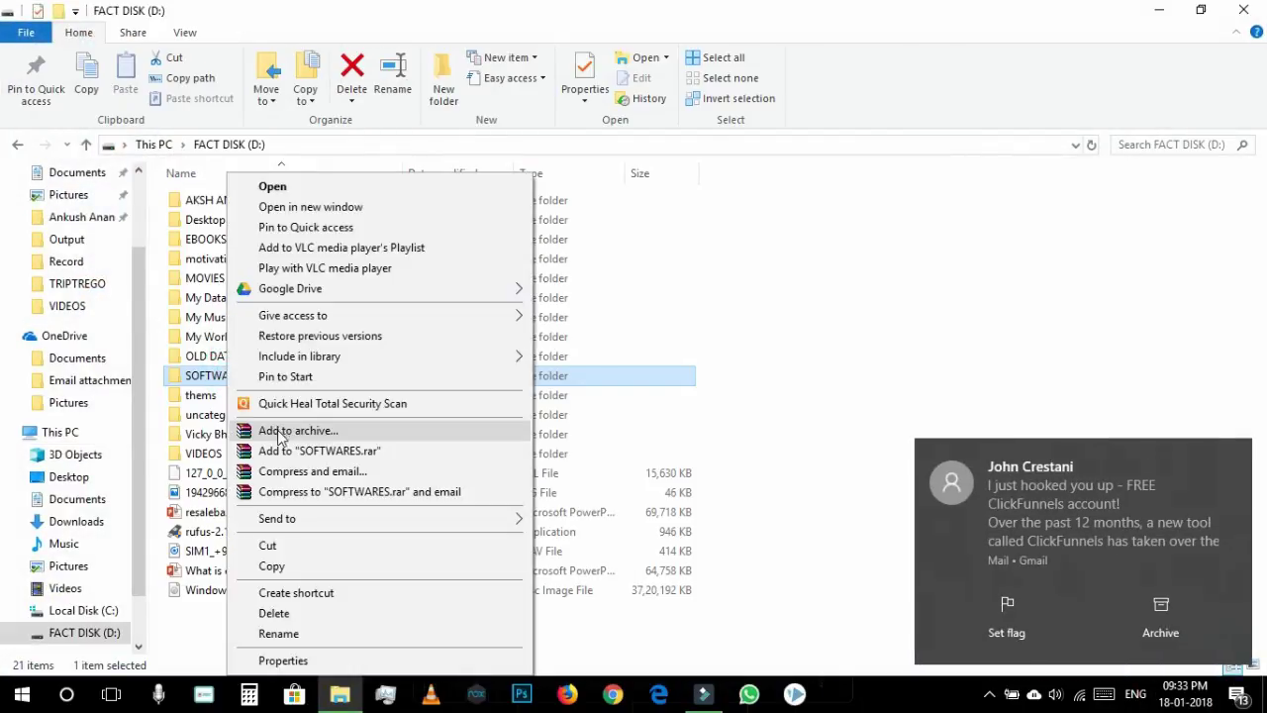
{"action": "left_click", "coordinate": [287, 661]}
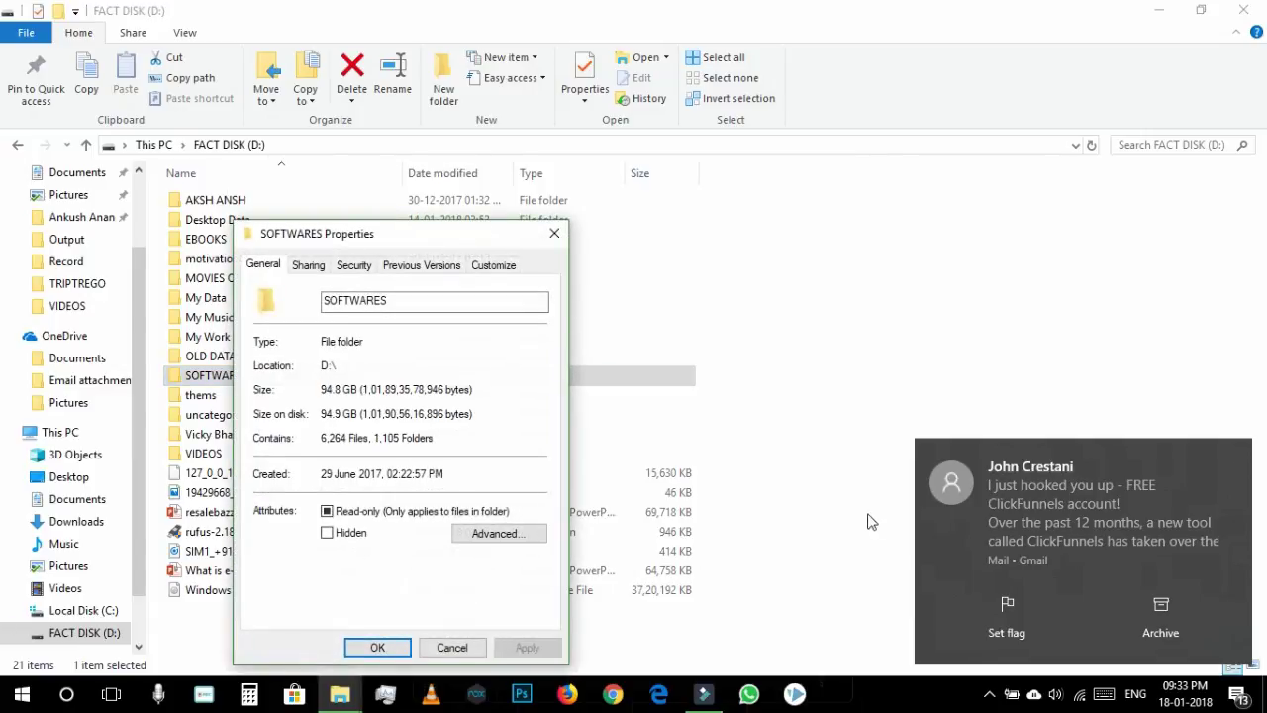
{"action": "left_click", "coordinate": [308, 265]}
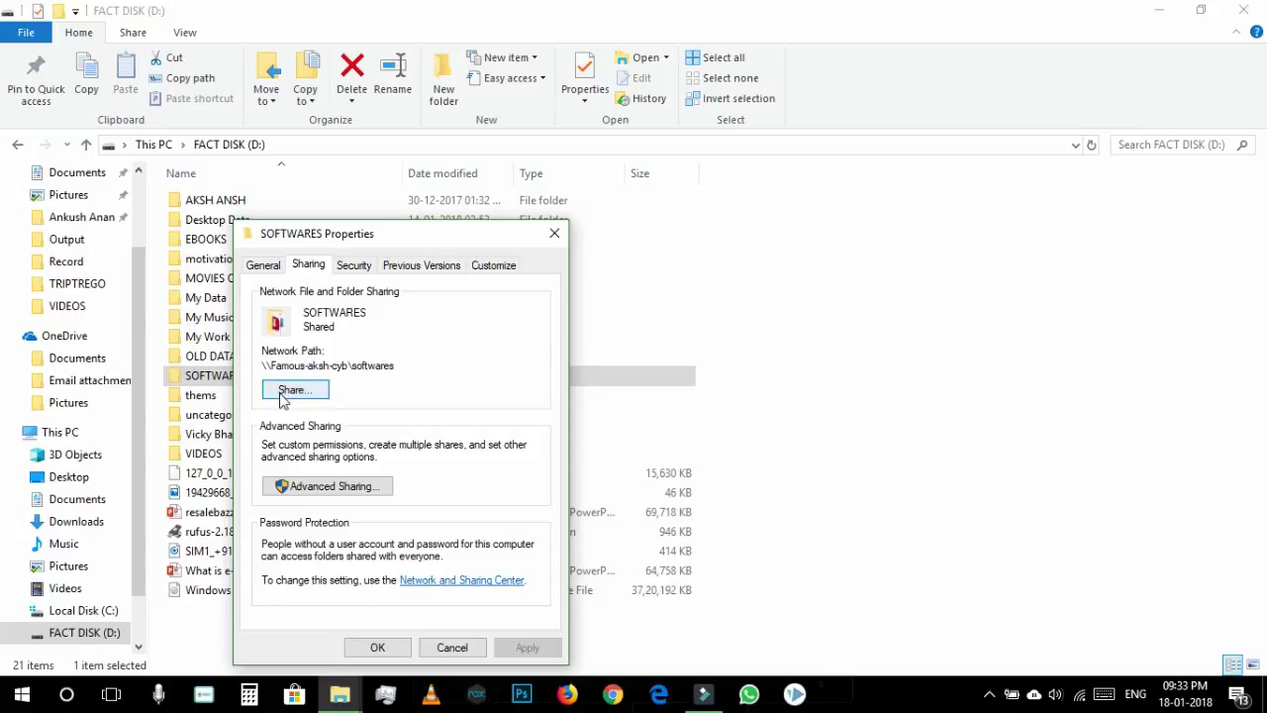
{"action": "left_click", "coordinate": [287, 391]}
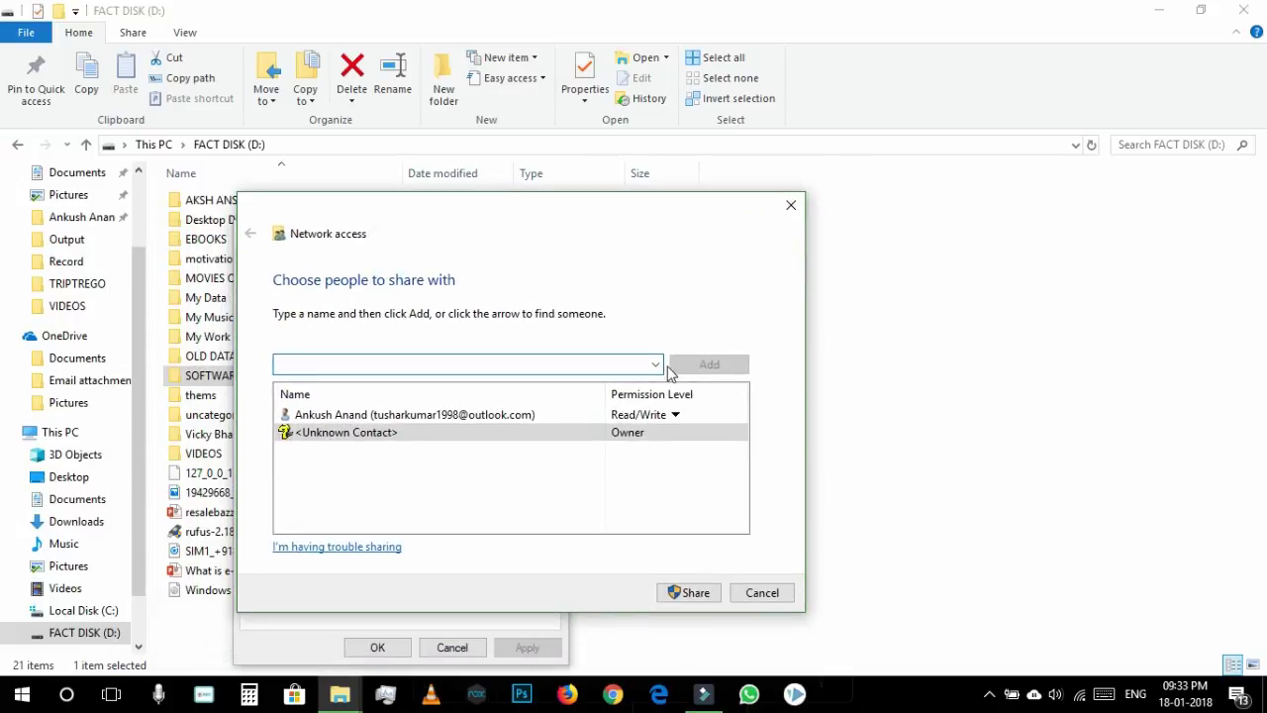
Share SOFTWARES with Everyone at Read/Write permission and close its Properties.
{"action": "left_click", "coordinate": [655, 363]}
{"action": "left_click", "coordinate": [509, 411]}
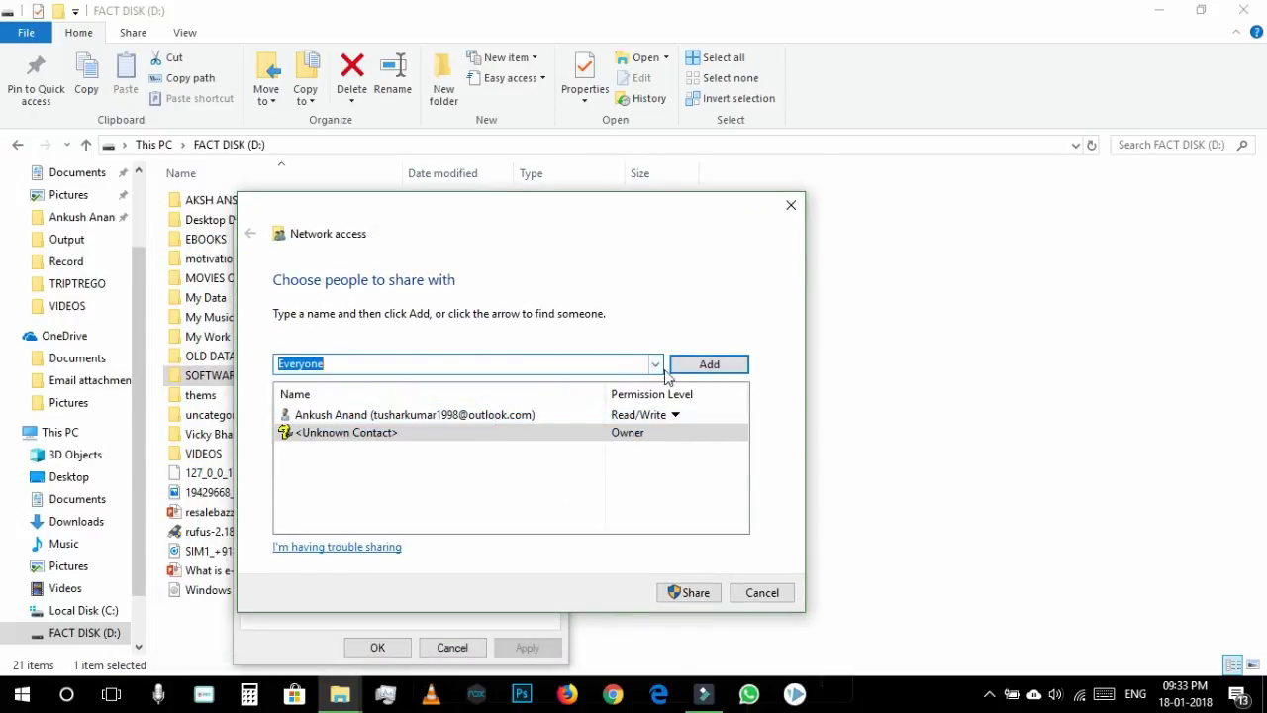
{"action": "left_click", "coordinate": [702, 364]}
{"action": "left_click", "coordinate": [638, 434]}
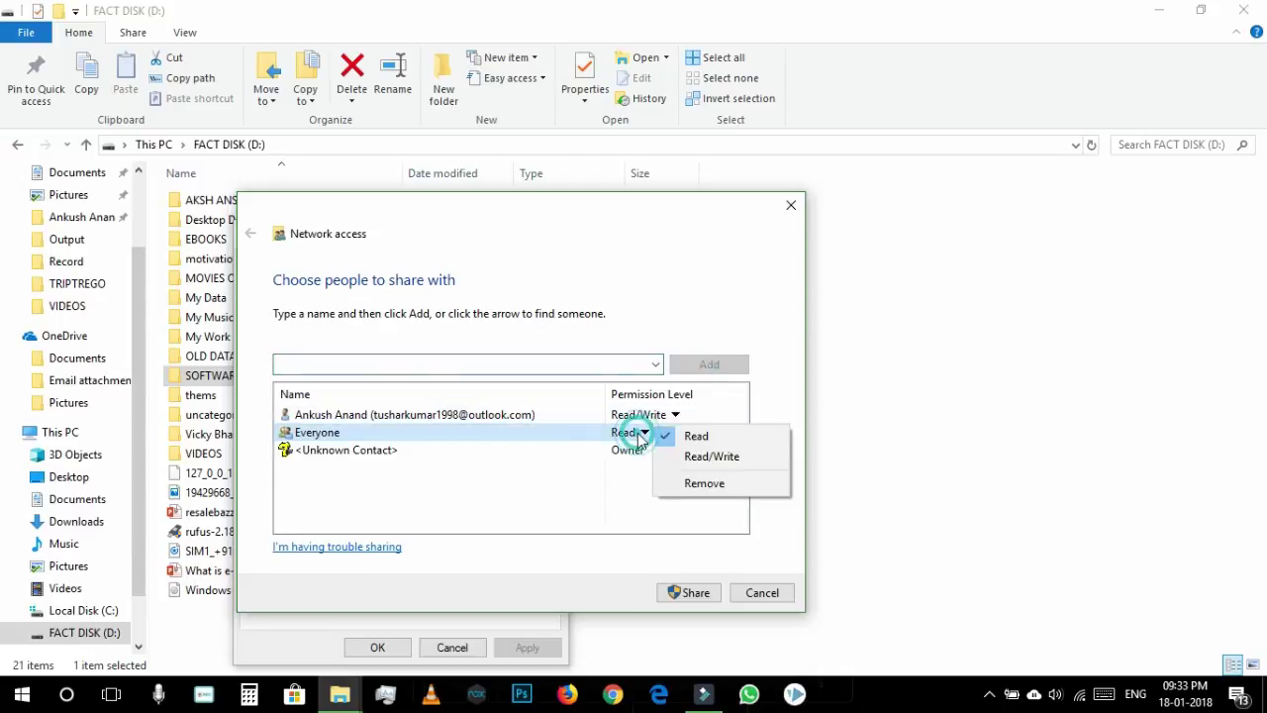
{"action": "left_click", "coordinate": [690, 458]}
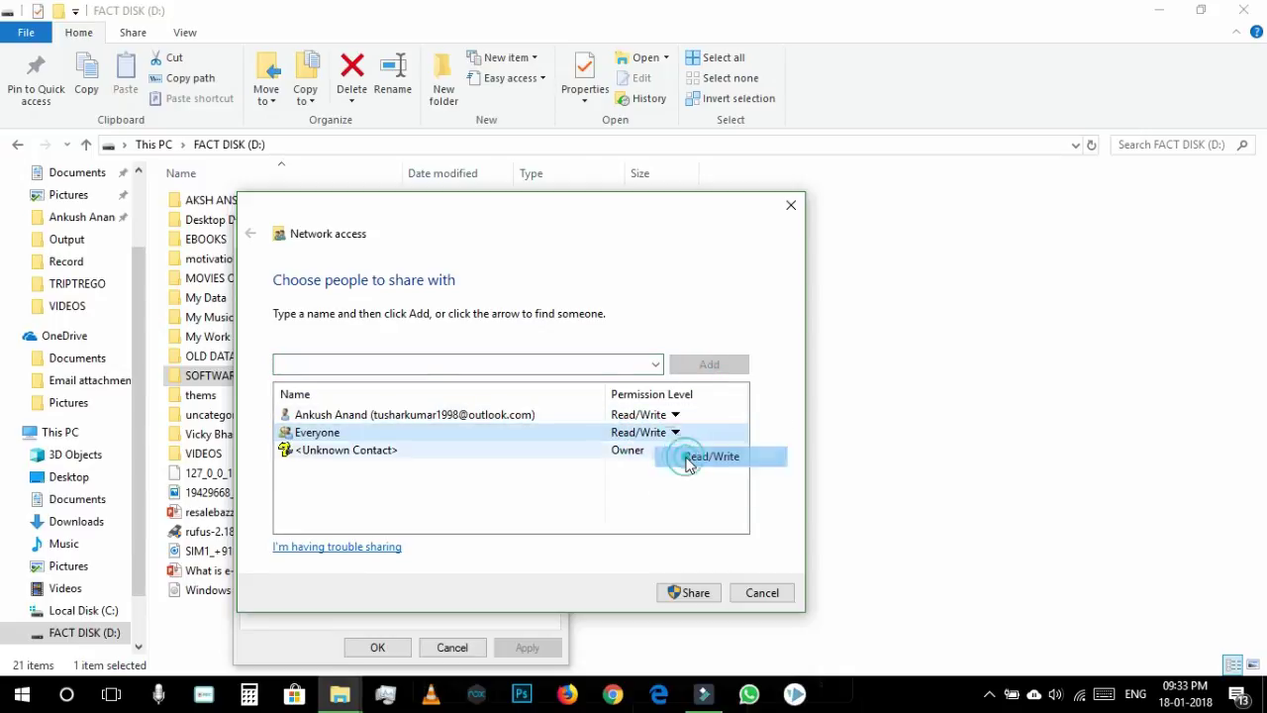
{"action": "left_click", "coordinate": [690, 592]}
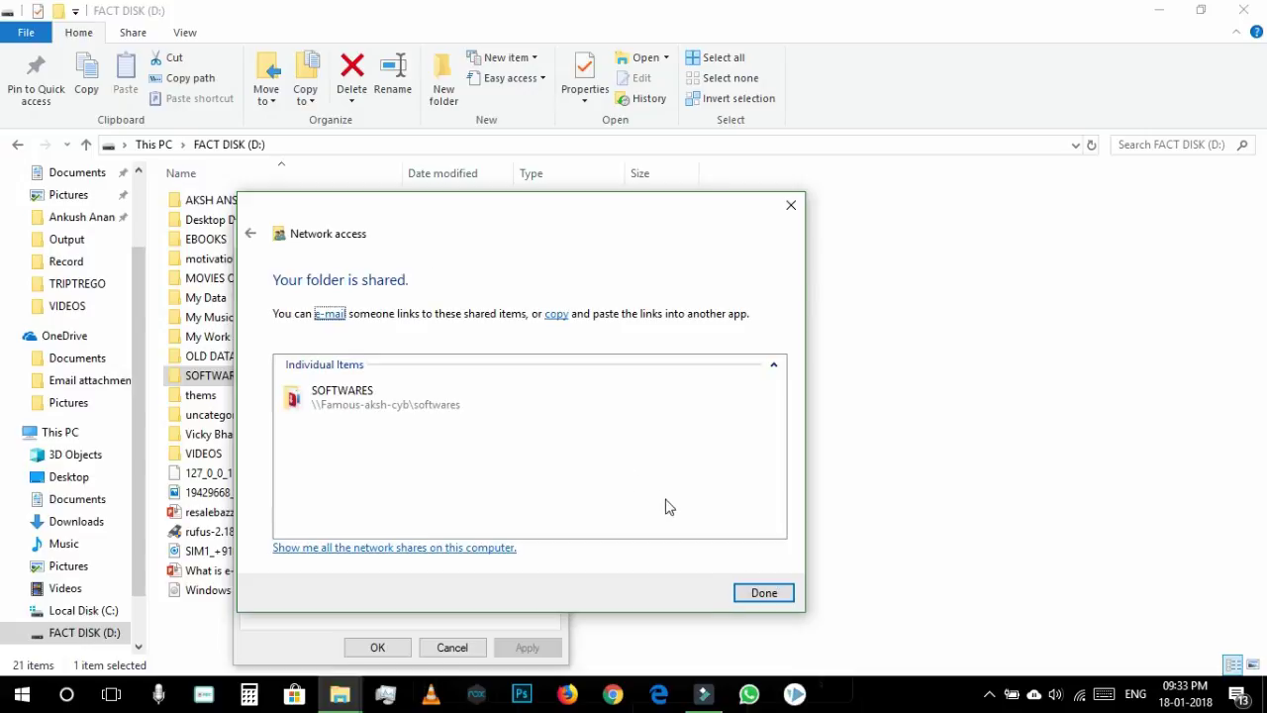
{"action": "left_click", "coordinate": [760, 594]}
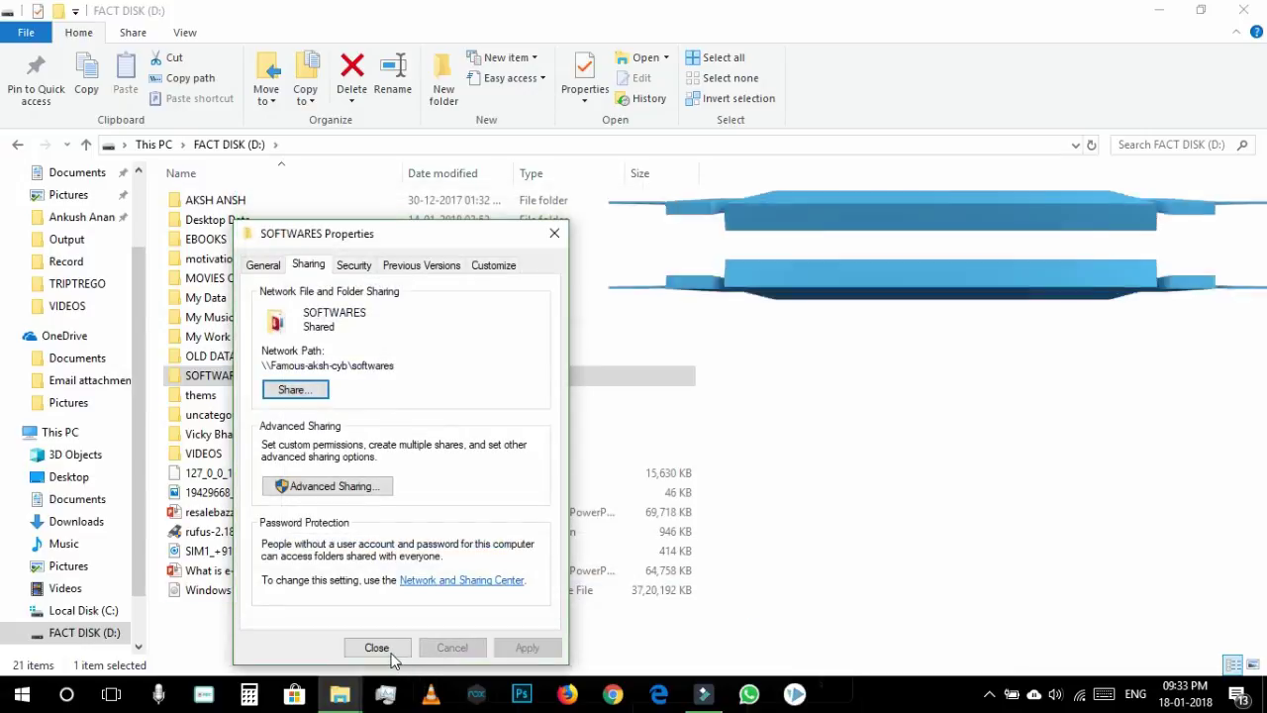
{"action": "left_click", "coordinate": [378, 647]}
Browse Network to this computer to see its shares, now including softwares.
{"action": "left_click", "coordinate": [30, 433]}
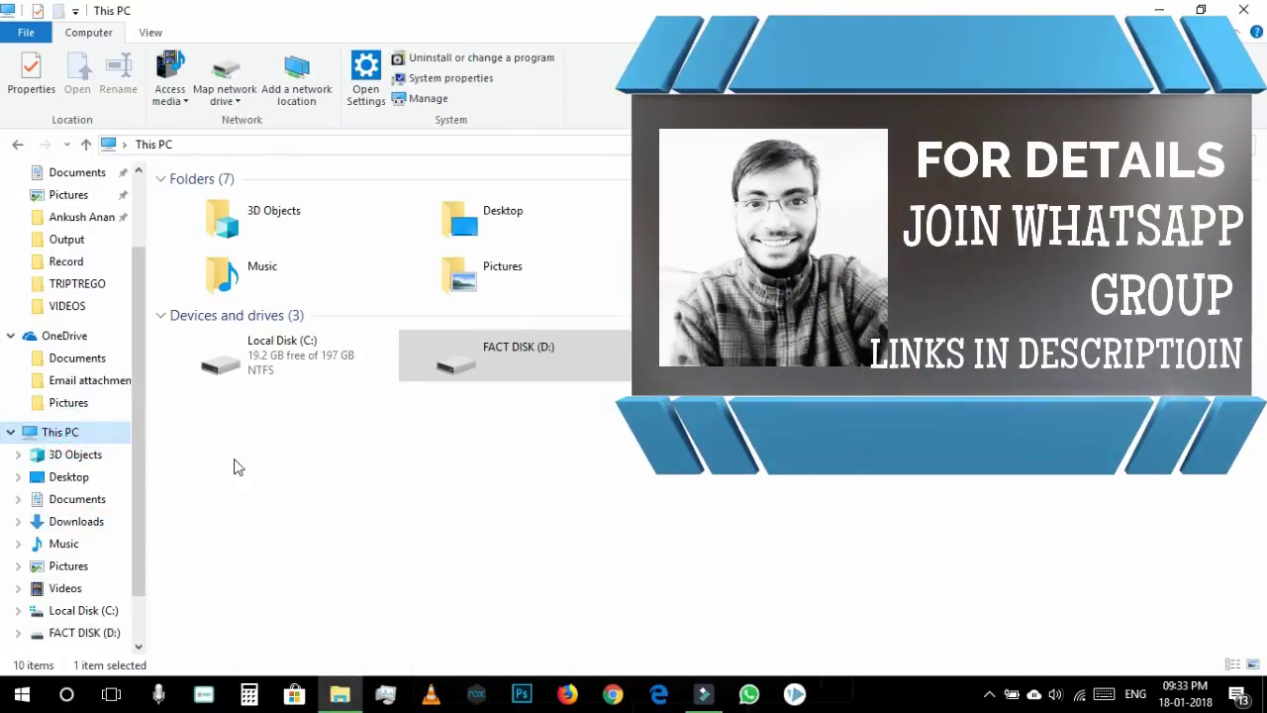
{"action": "scroll", "coordinate": [134, 459], "scroll_direction": "down", "scroll_amount": 1}
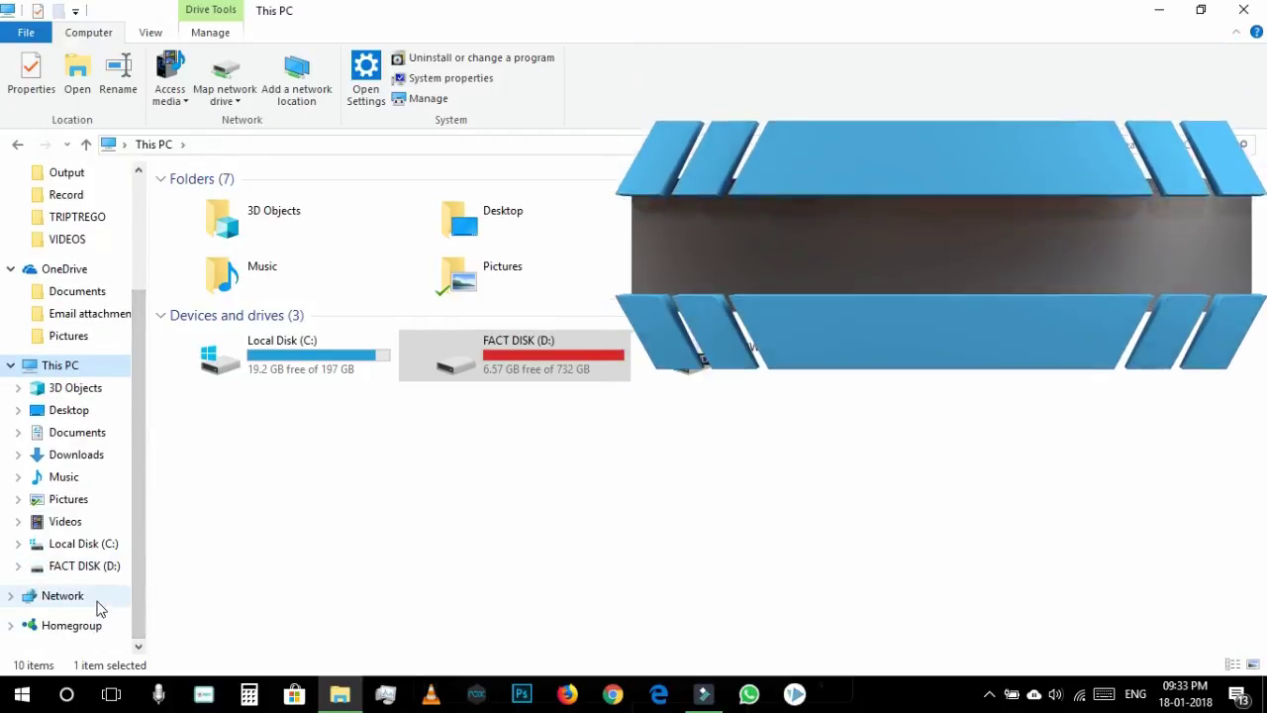
{"action": "left_click", "coordinate": [96, 597]}
{"action": "double_click", "coordinate": [301, 214]}
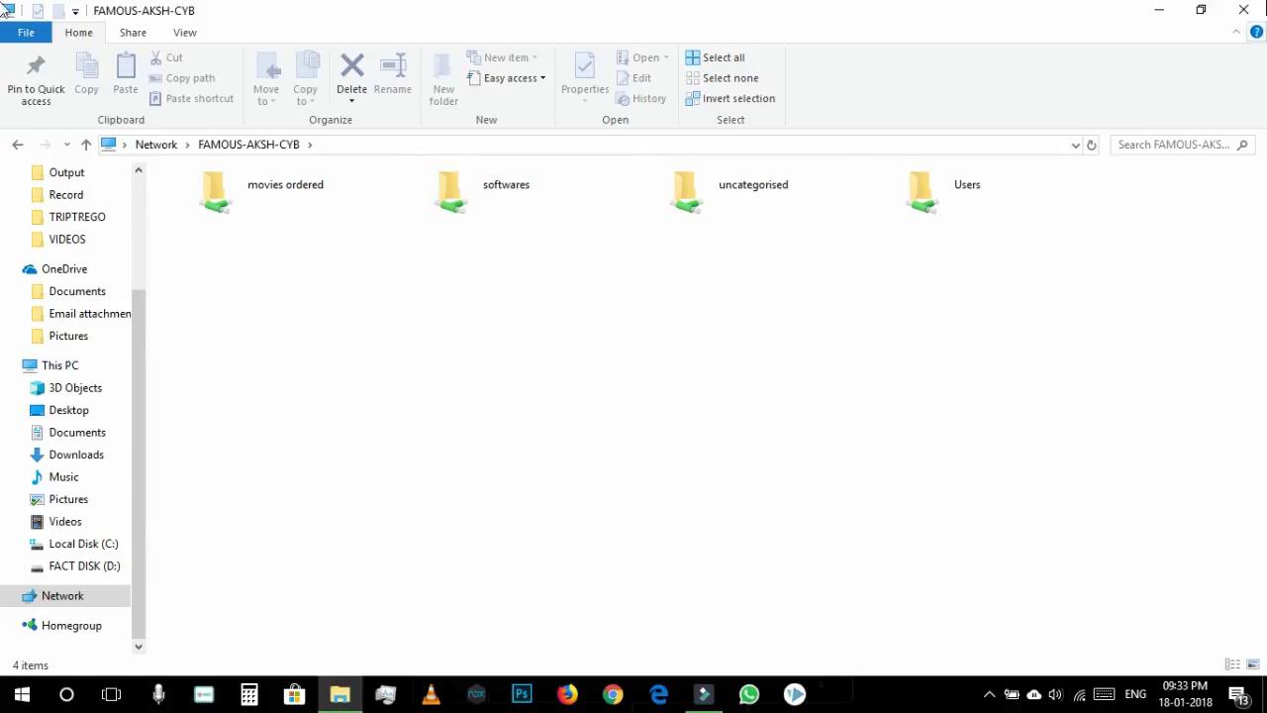
Close the network shares window and refresh the desktop twice.
{"action": "left_click", "coordinate": [1262, 10]}
{"action": "right_click", "coordinate": [676, 180]}
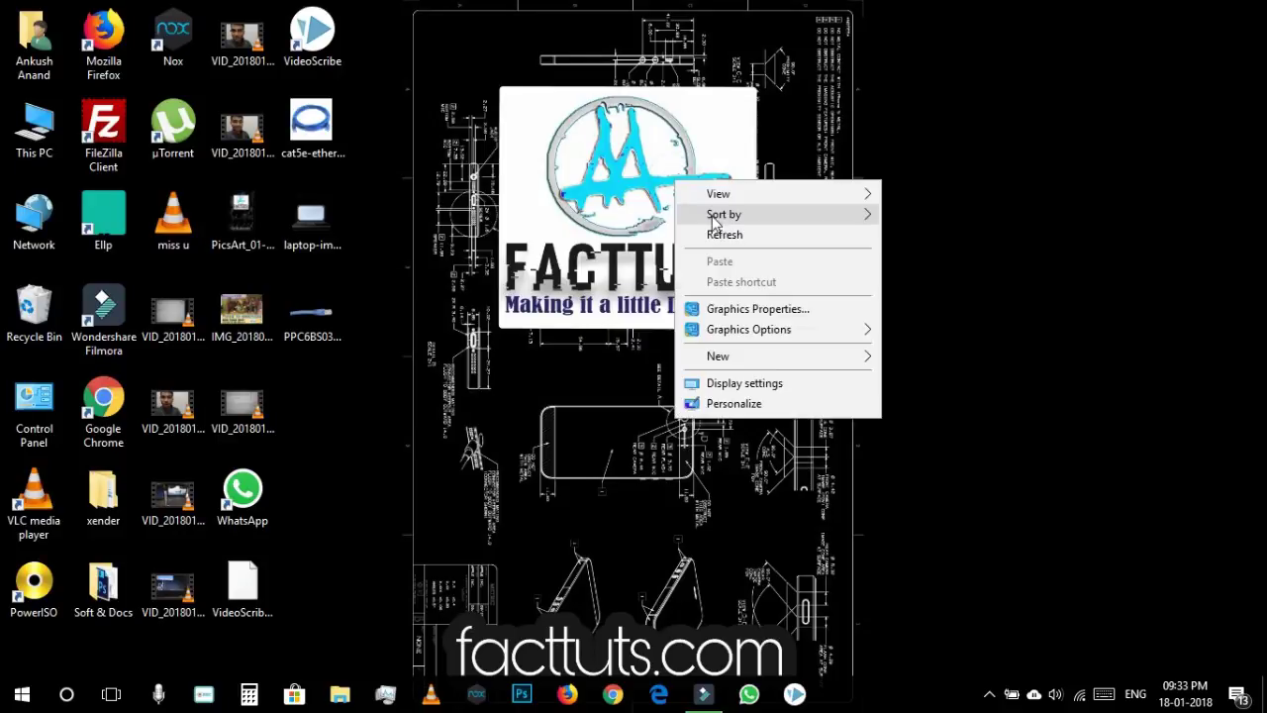
{"action": "left_click", "coordinate": [730, 234]}
{"action": "right_click", "coordinate": [677, 160]}
{"action": "left_click", "coordinate": [726, 216]}
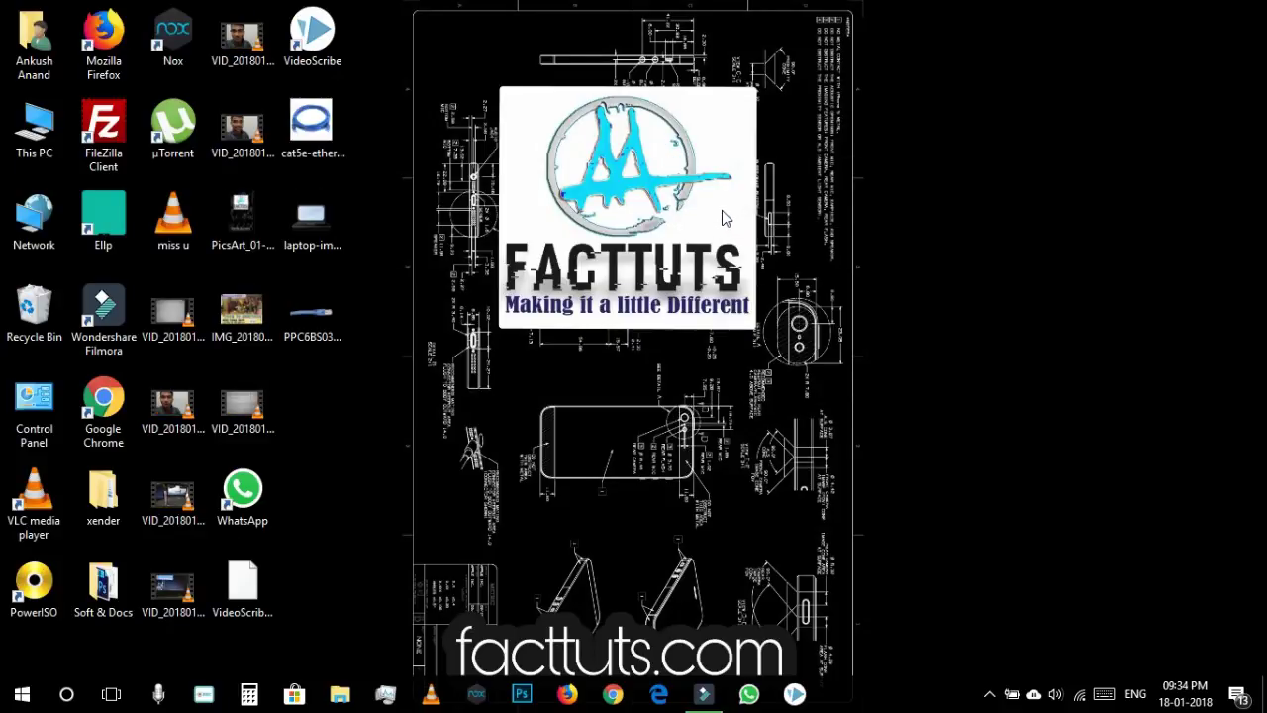